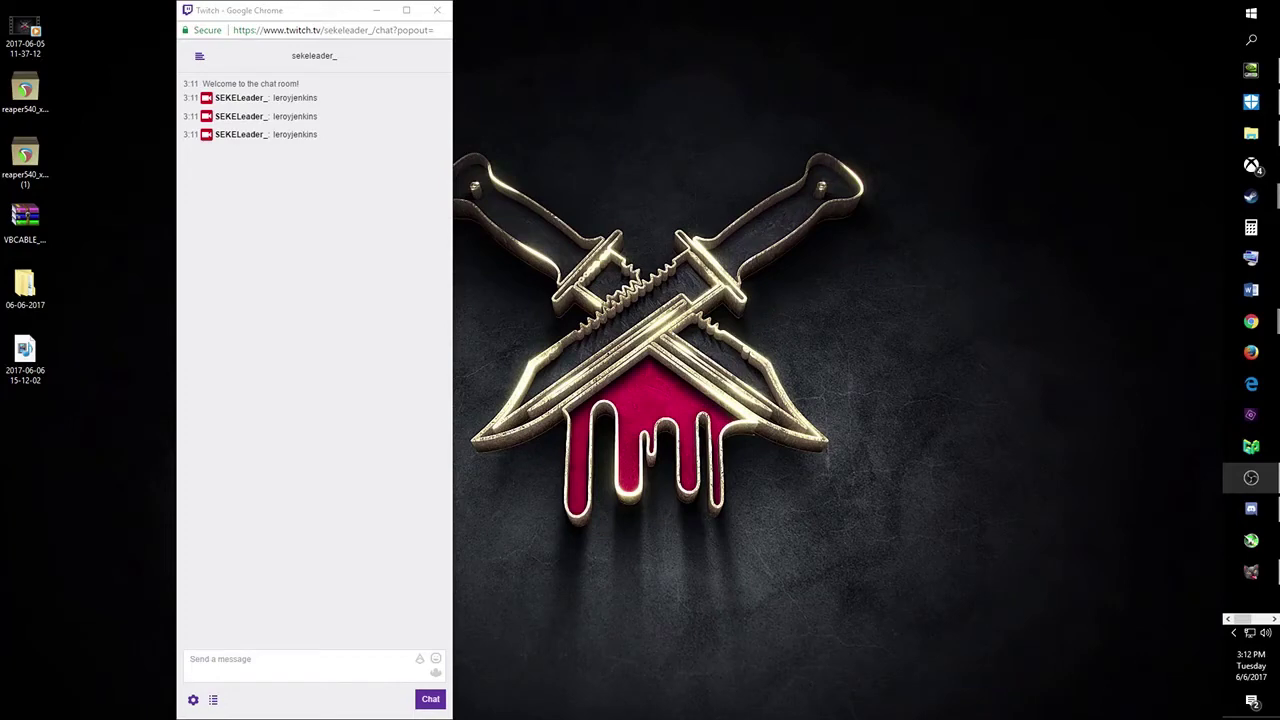
Bring up AnkhBot beside the Twitch chat window and review its Twitch Streamer connection settings.
left_click(1251, 572)
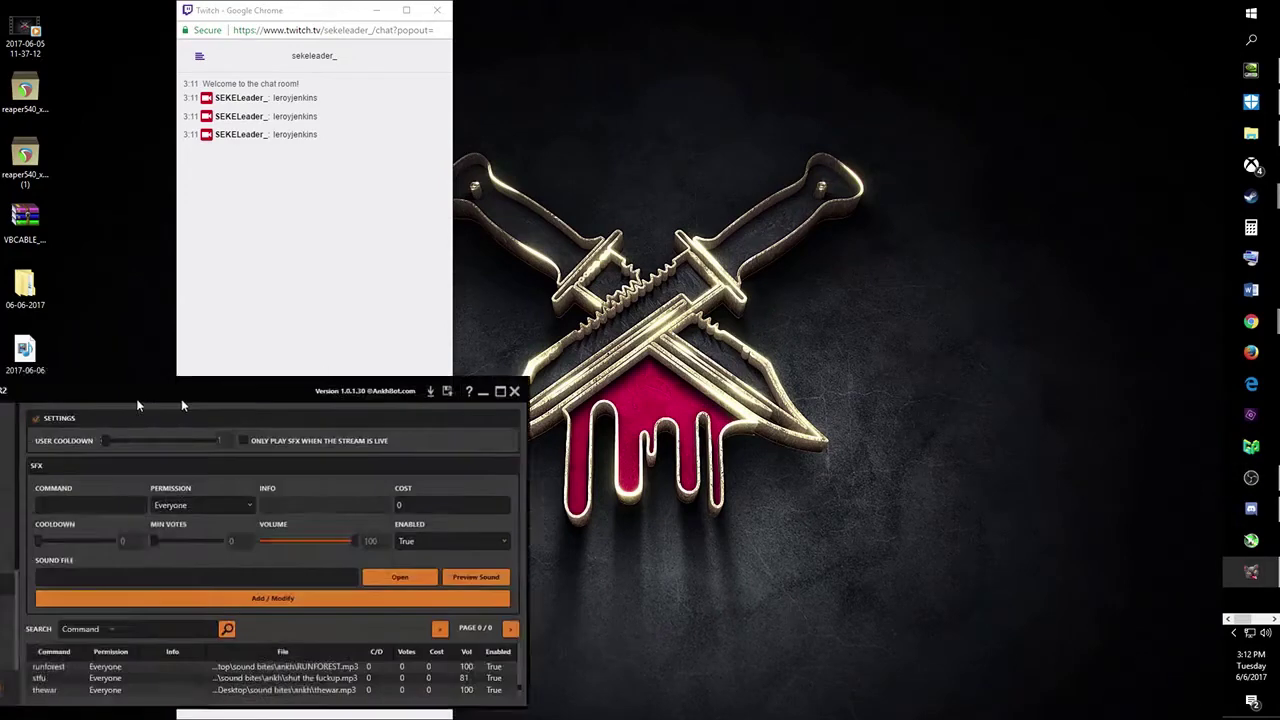
left_click_drag(246, 386, 741, 343)
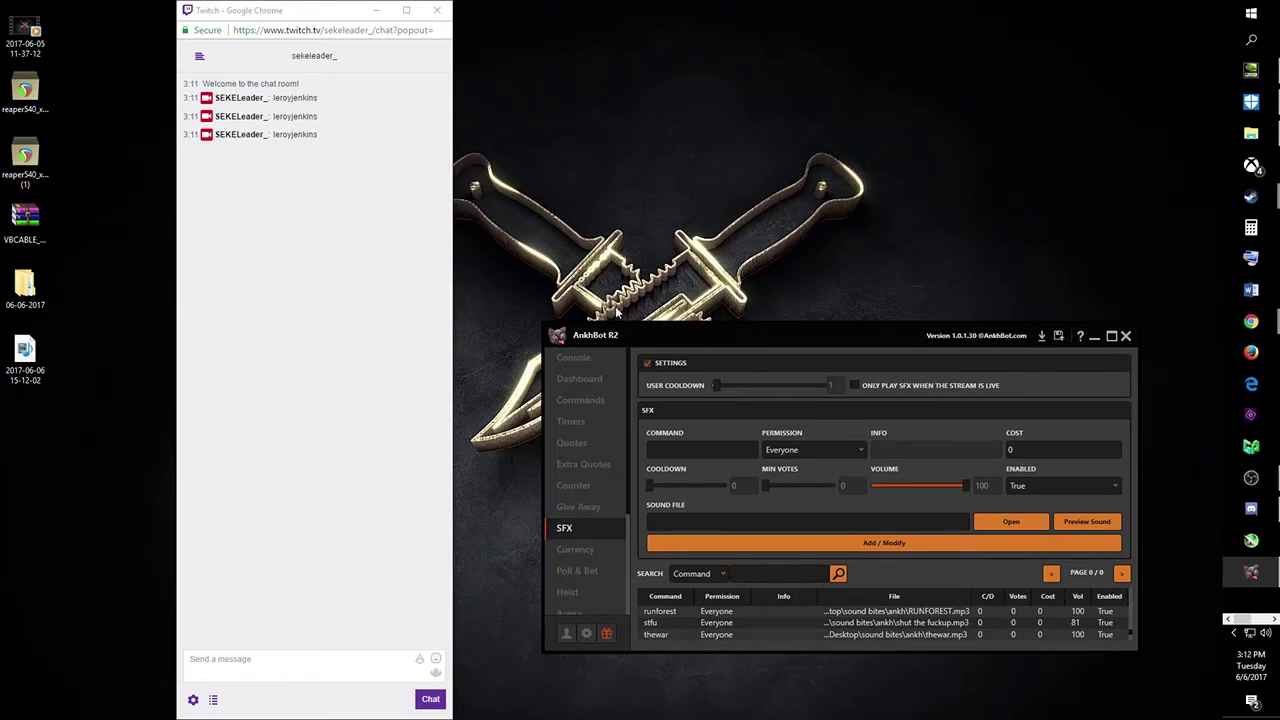
left_click(565, 633)
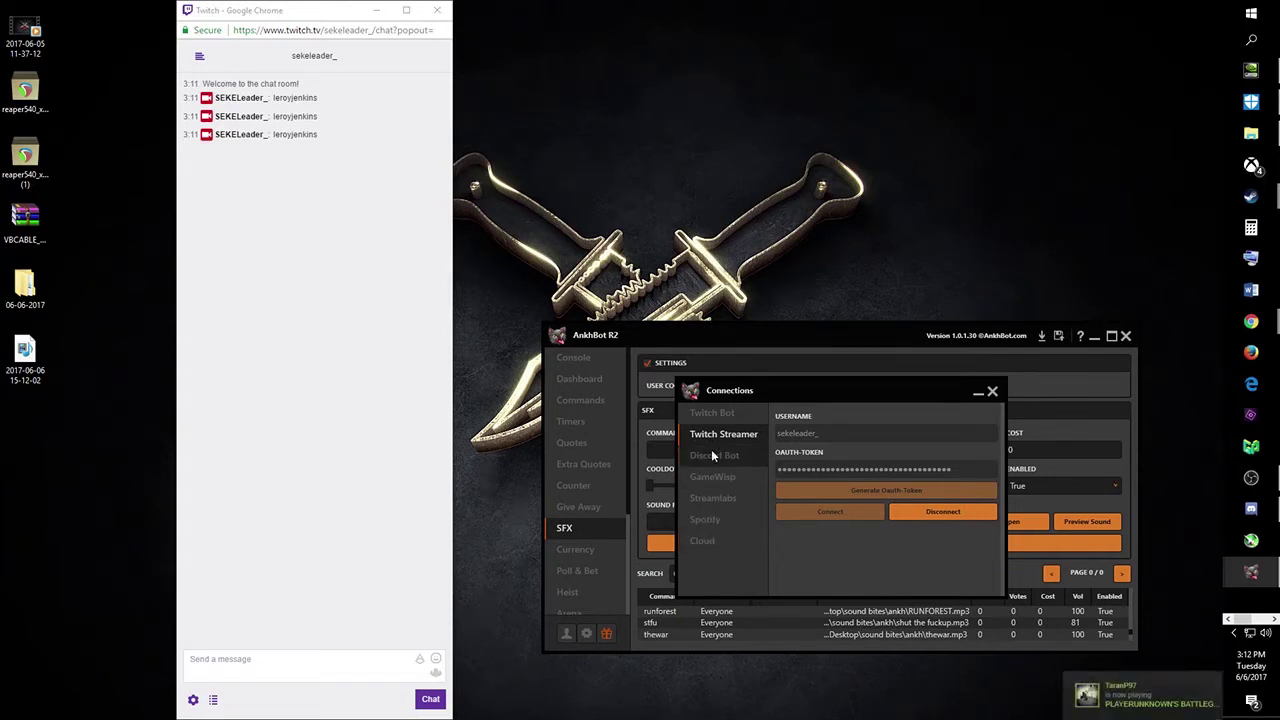
left_click(993, 391)
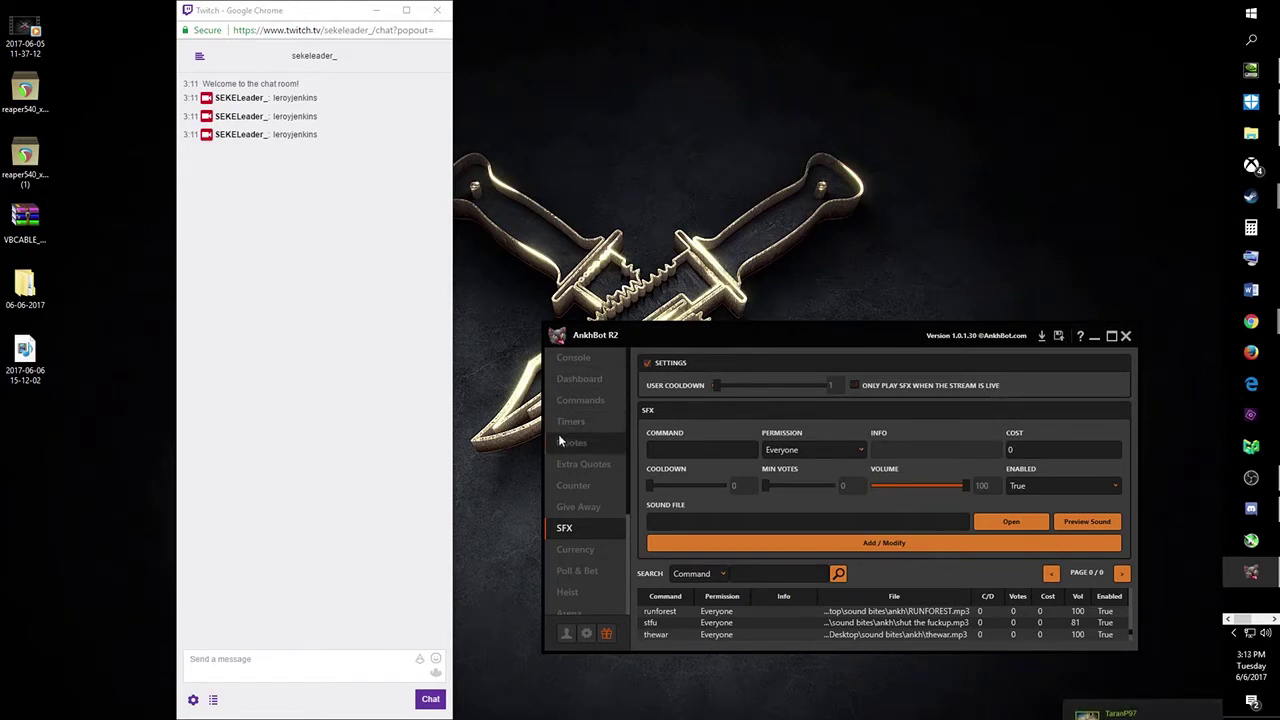
Look through the available AnkhBot sections, examining Console, Commands, Timers, and the betting system under Poll & Bet.
scroll(566, 447, "down", 3)
scroll(568, 451, "up", 4)
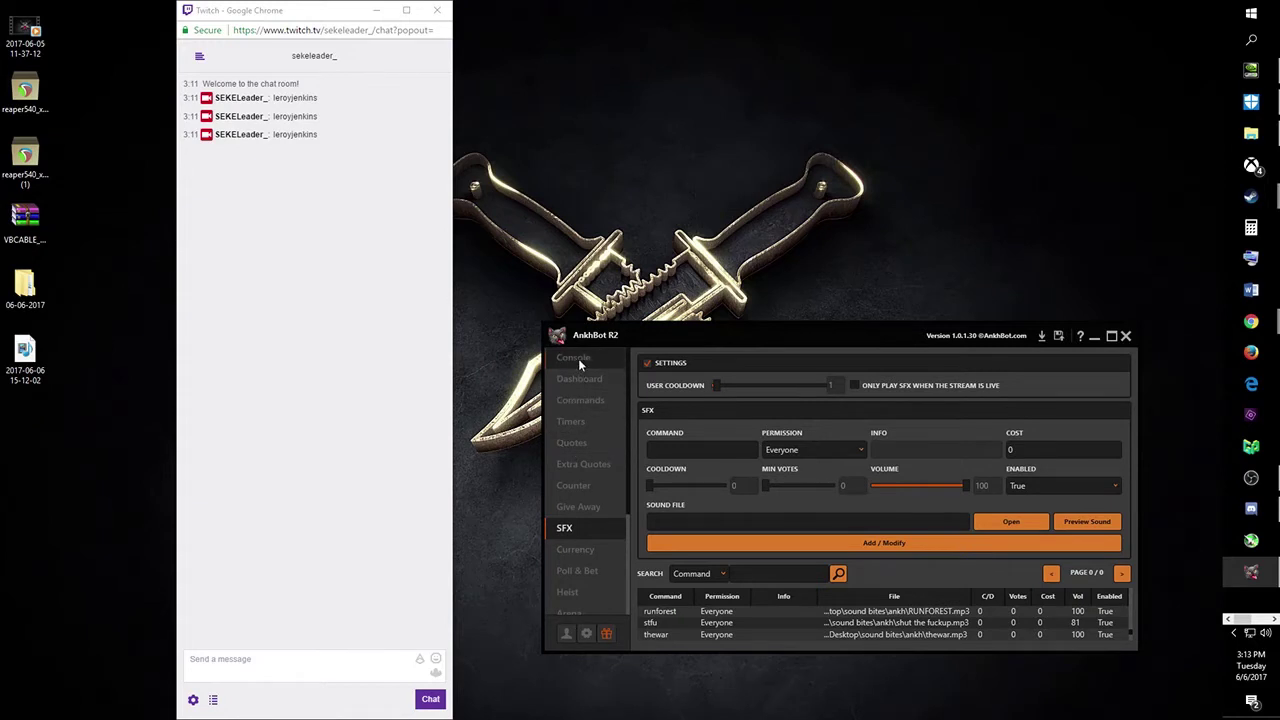
scroll(580, 538, "down", 3)
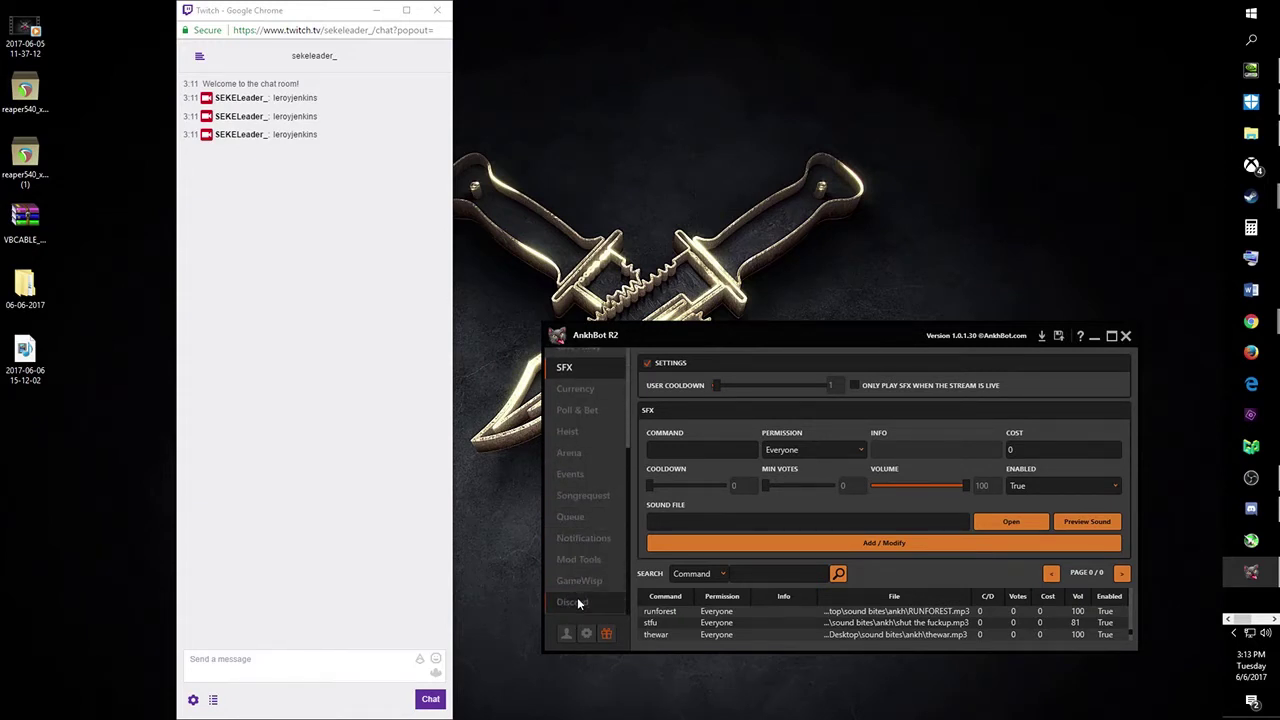
scroll(581, 570, "up", 3)
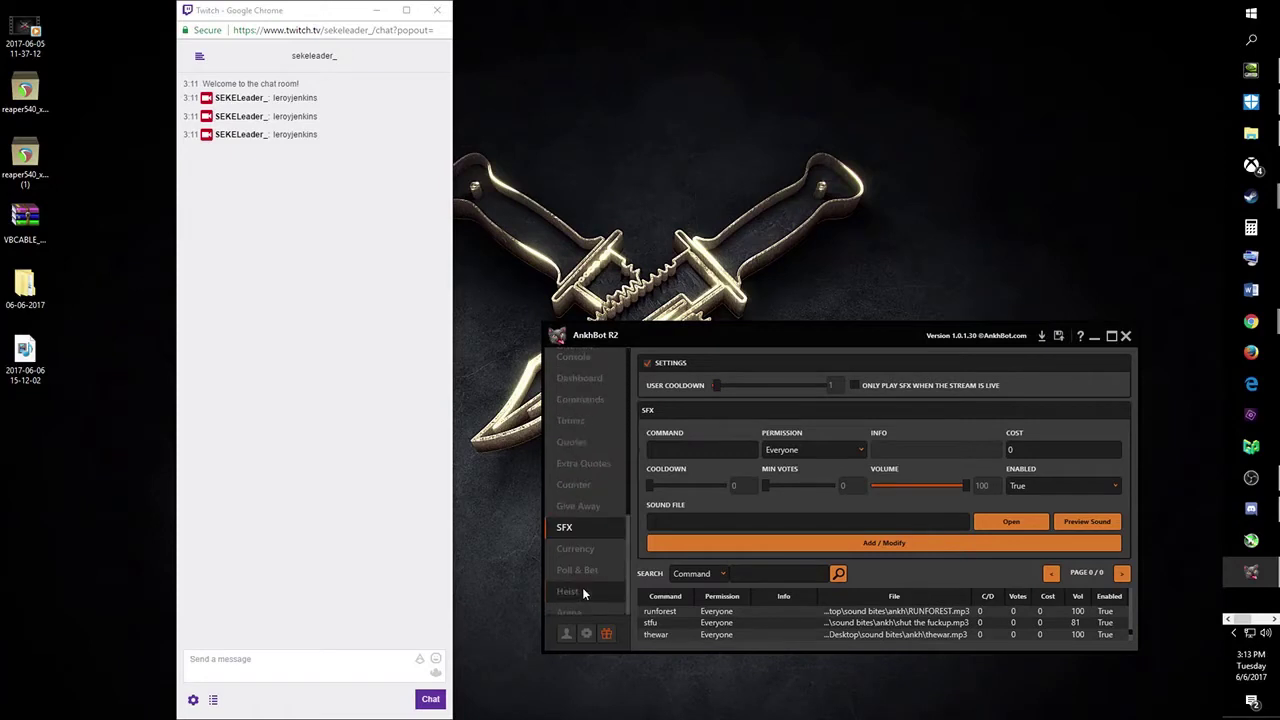
left_click(584, 361)
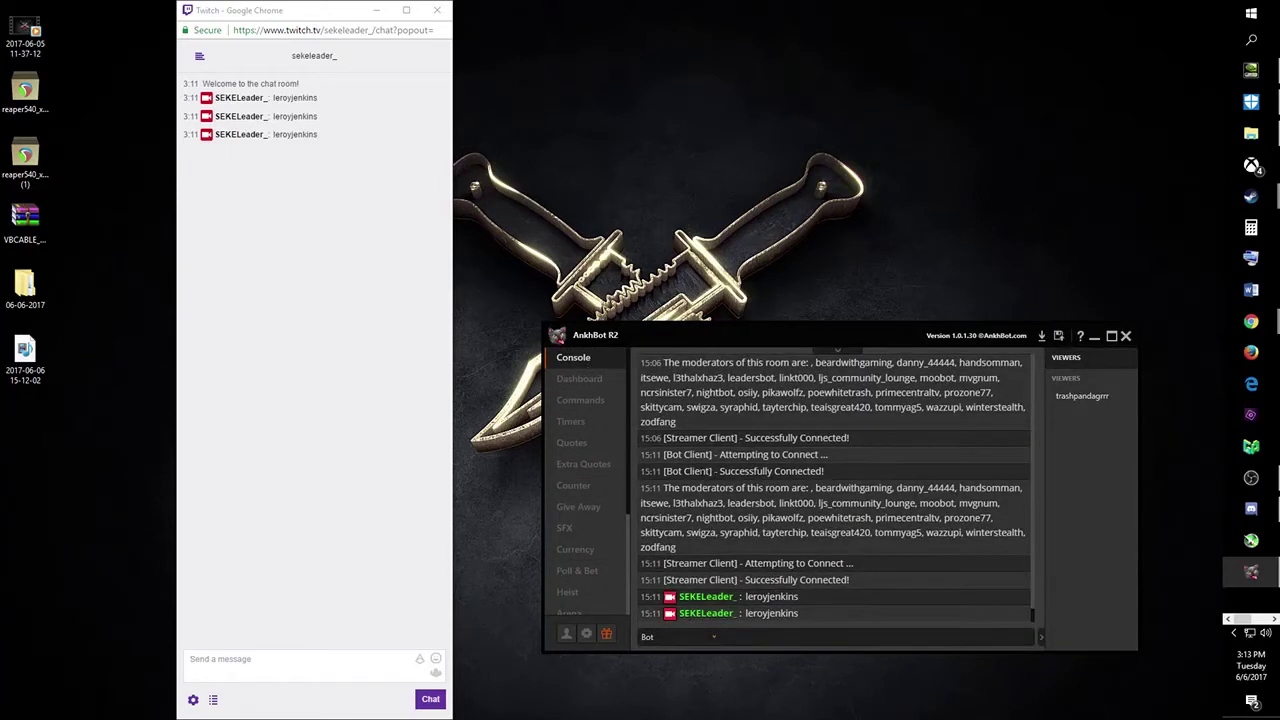
left_click(579, 402)
scroll(858, 600, "down", 5)
left_click(571, 421)
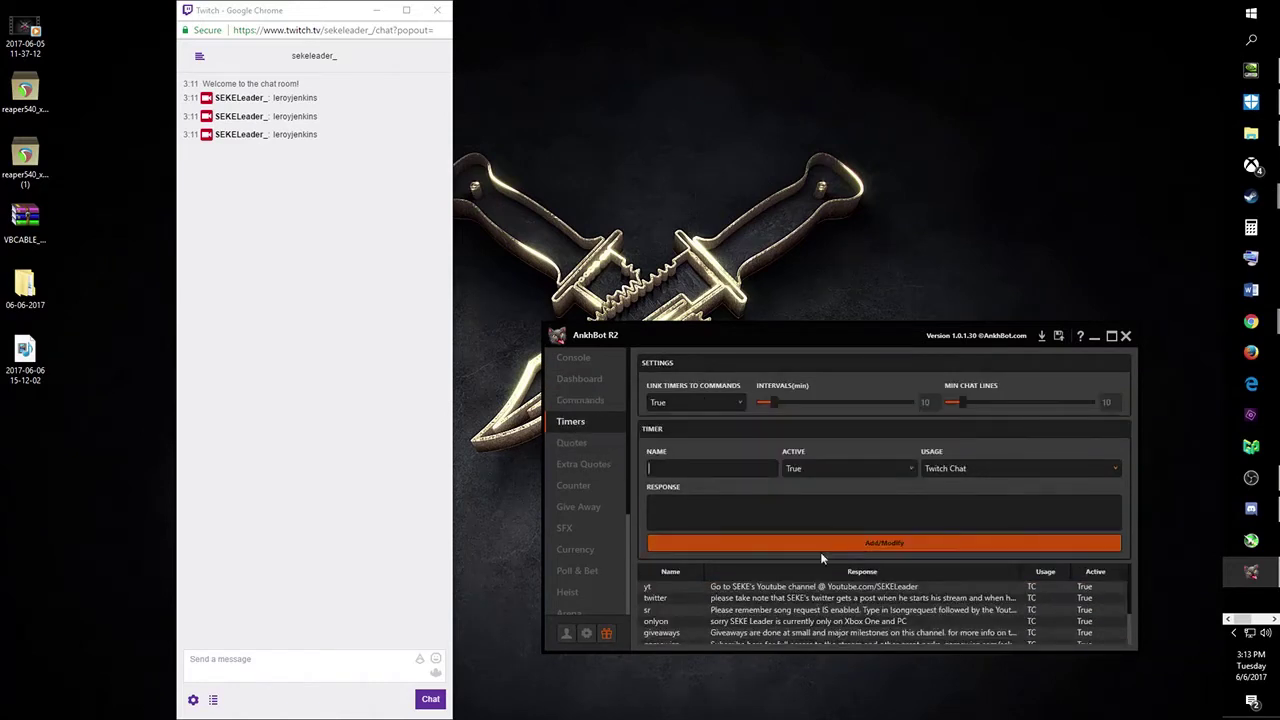
left_click(583, 570)
scroll(576, 558, "down", 4)
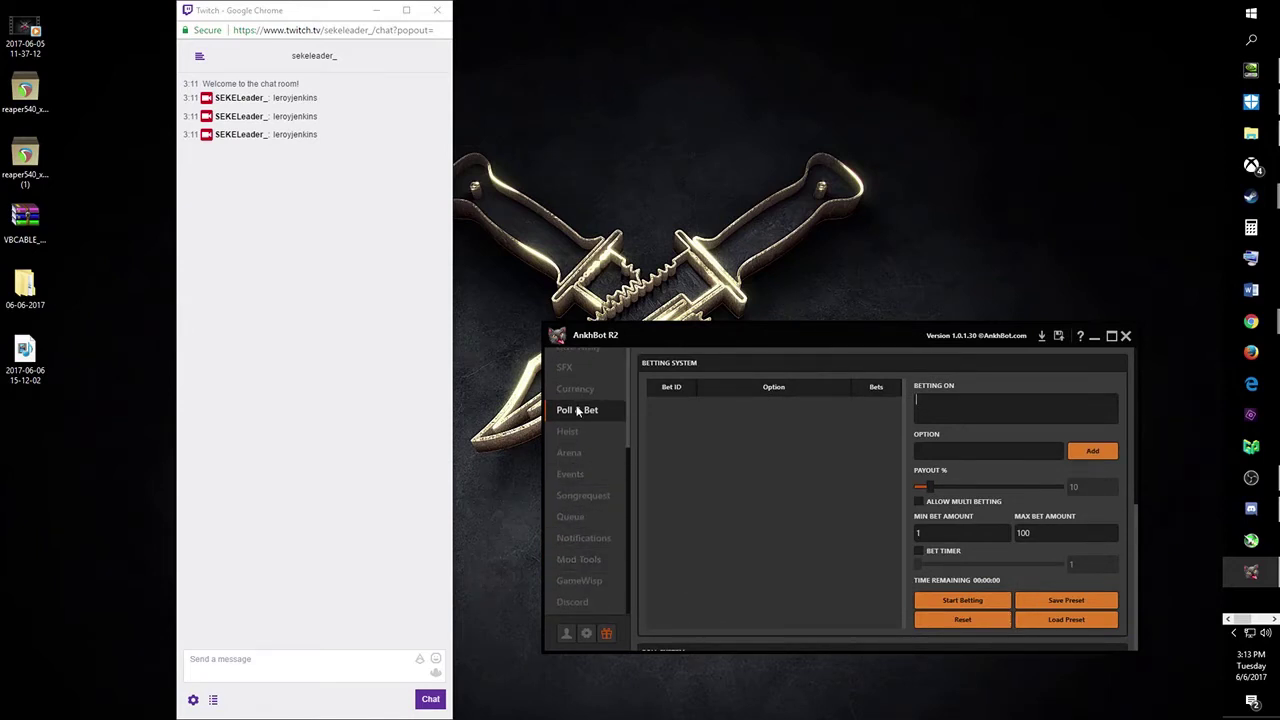
Review the Currency section, from its basic settings and custom ranks down to the viewers' points list.
scroll(576, 411, "up", 2)
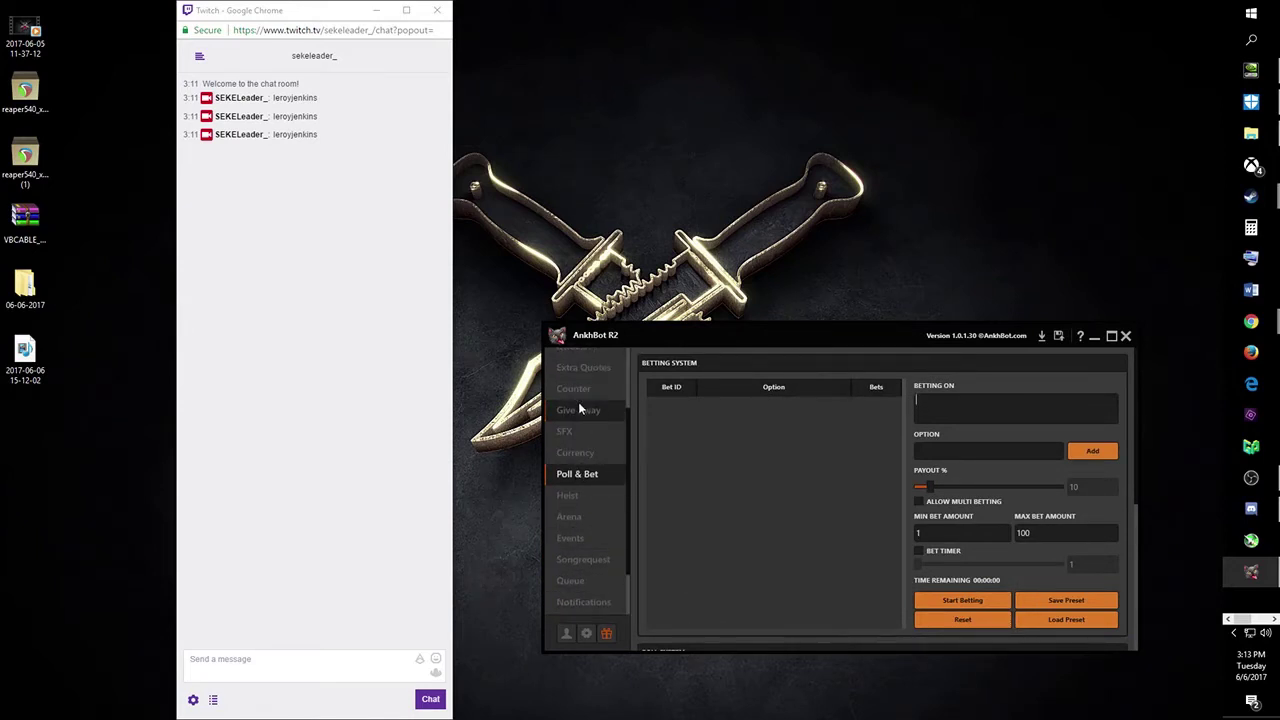
scroll(579, 405, "up", 1)
left_click(575, 484)
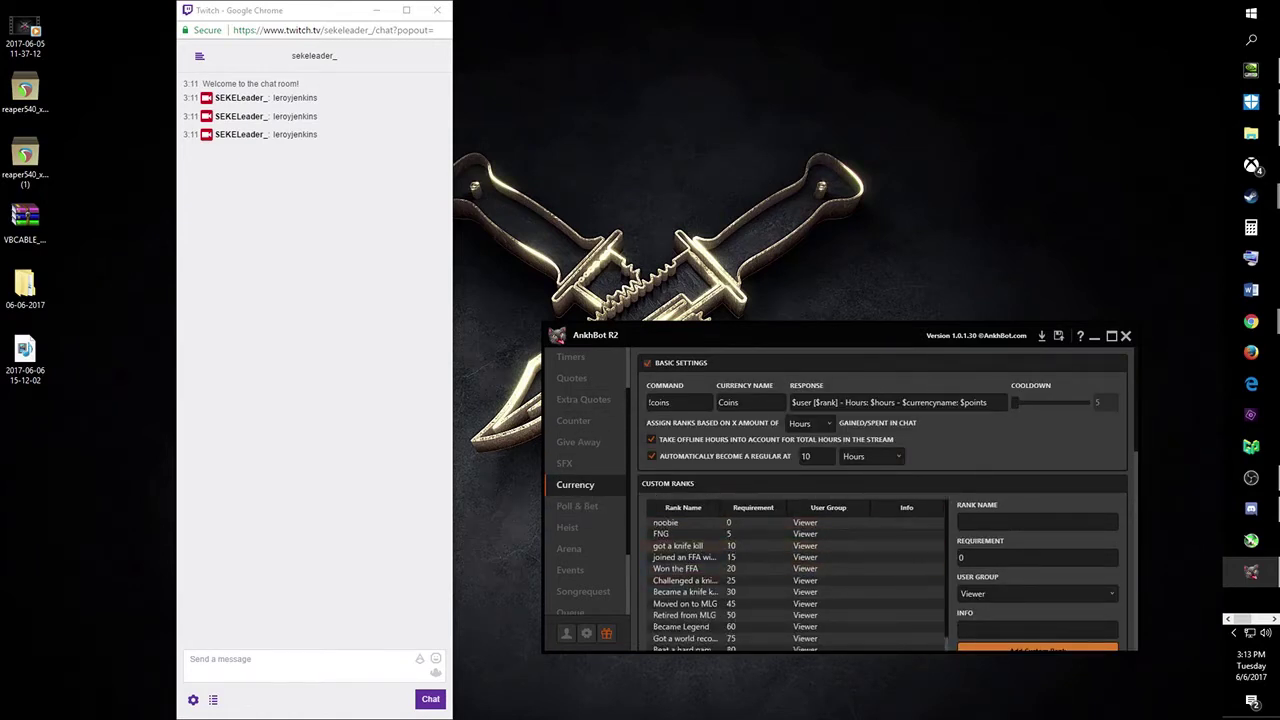
left_click_drag(1136, 432, 1157, 678)
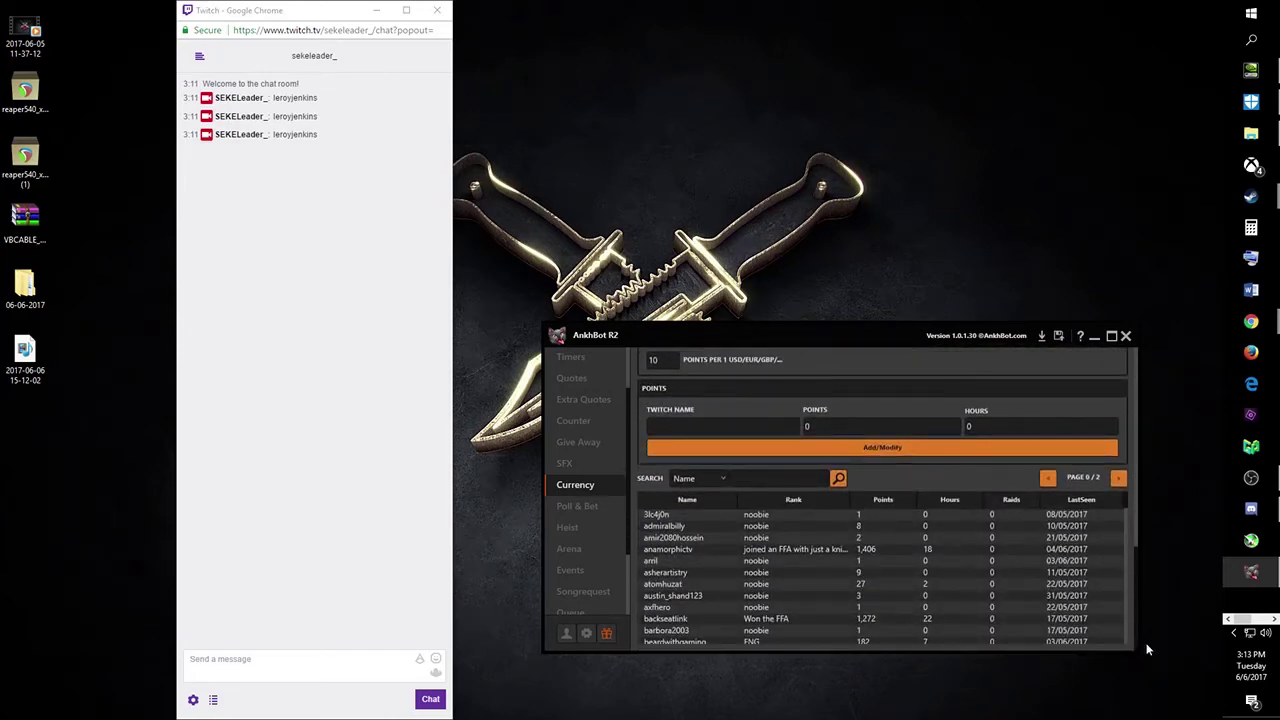
left_click_drag(1147, 626, 1144, 328)
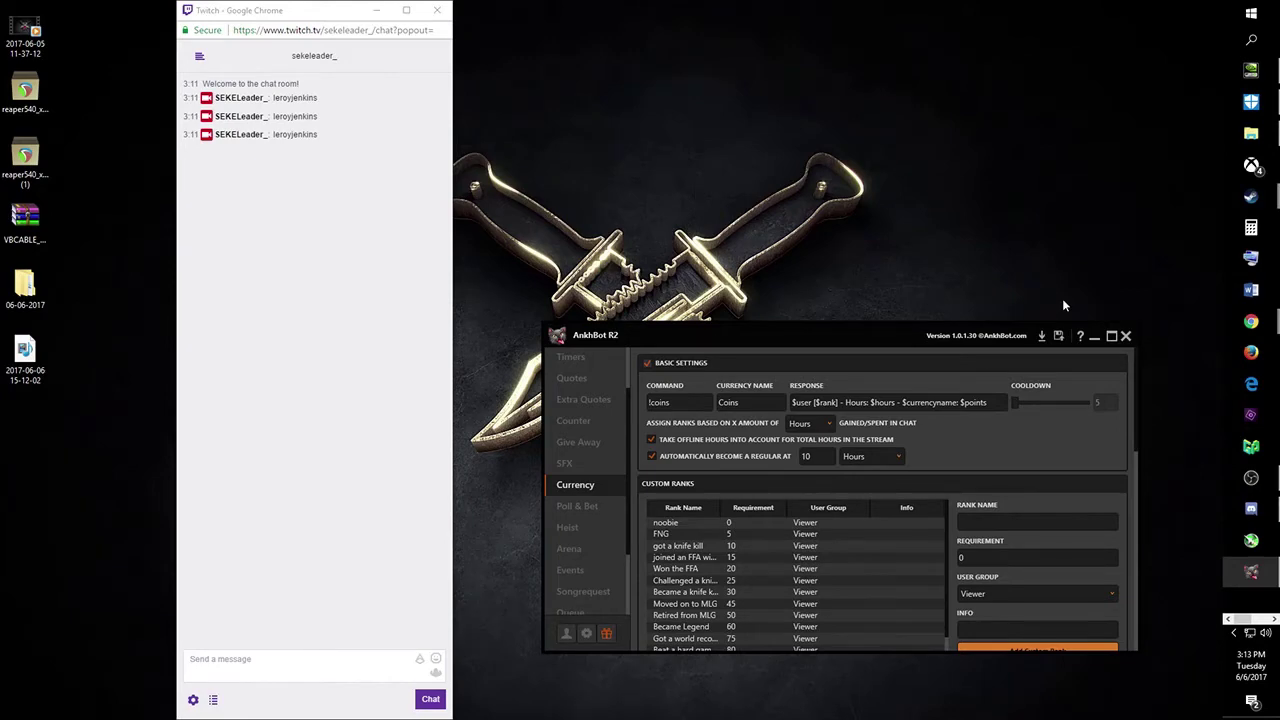
Check the virus definition status in Windows Defender, and return to AnkhBot, keeping it open.
left_click(1251, 102)
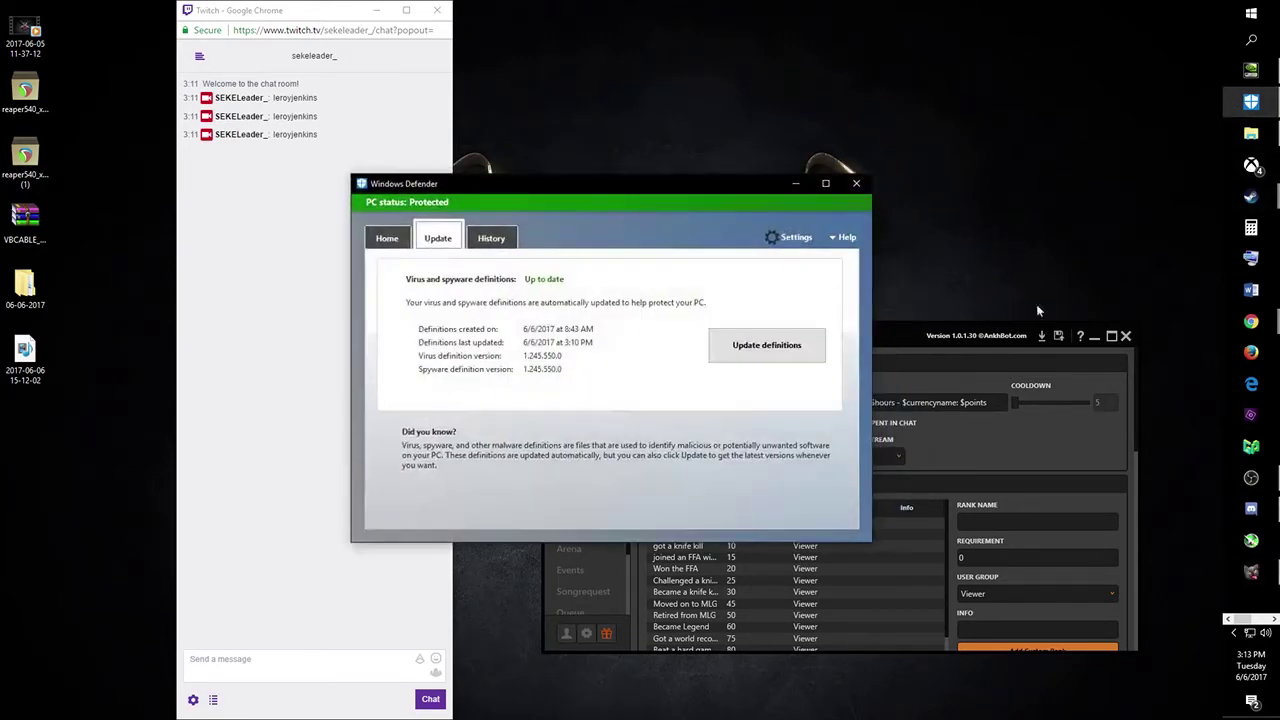
left_click(795, 183)
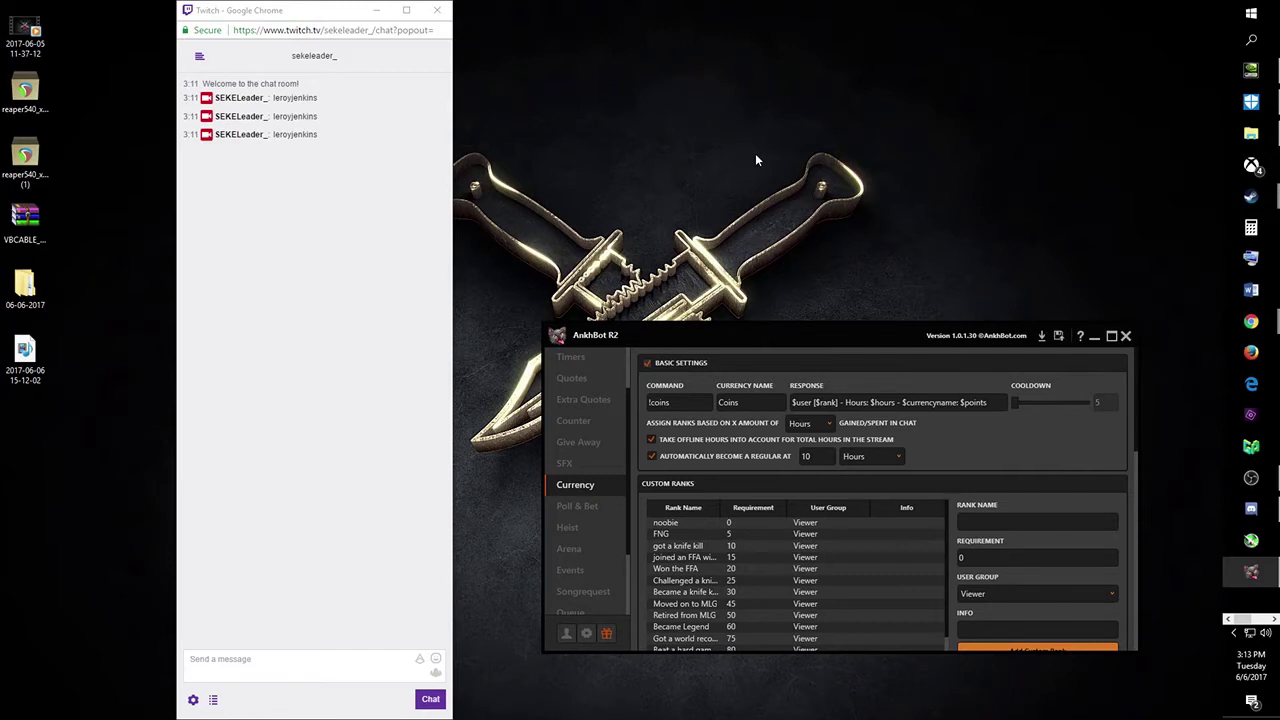
left_click(1126, 337)
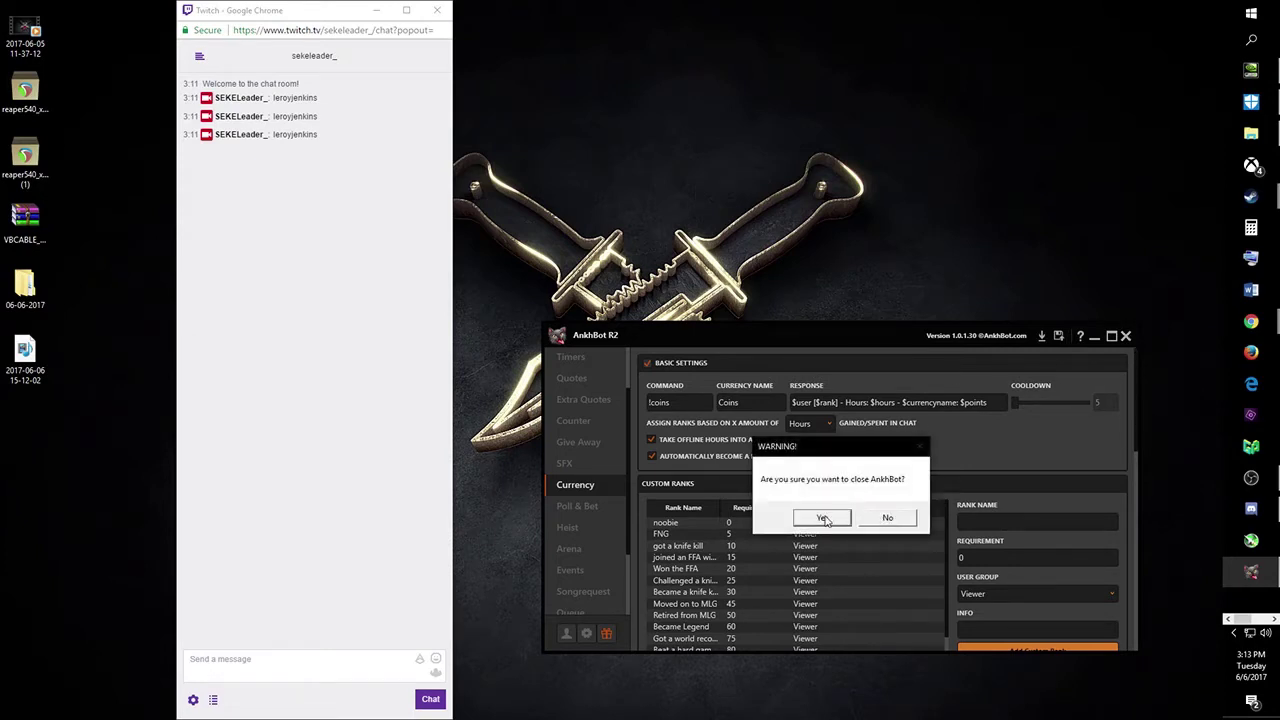
left_click(908, 526)
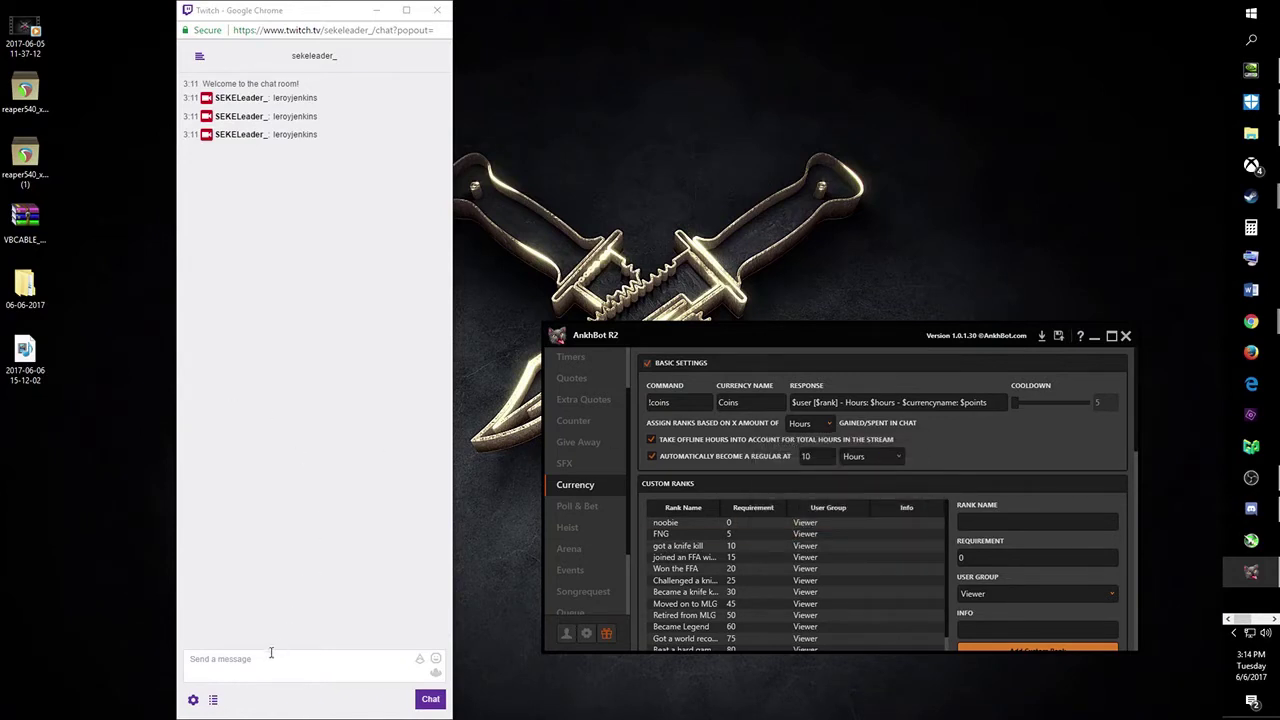
Send the messages "damn" and "!broken" in the Twitch chat to test the bot's triggers.
left_click(277, 576)
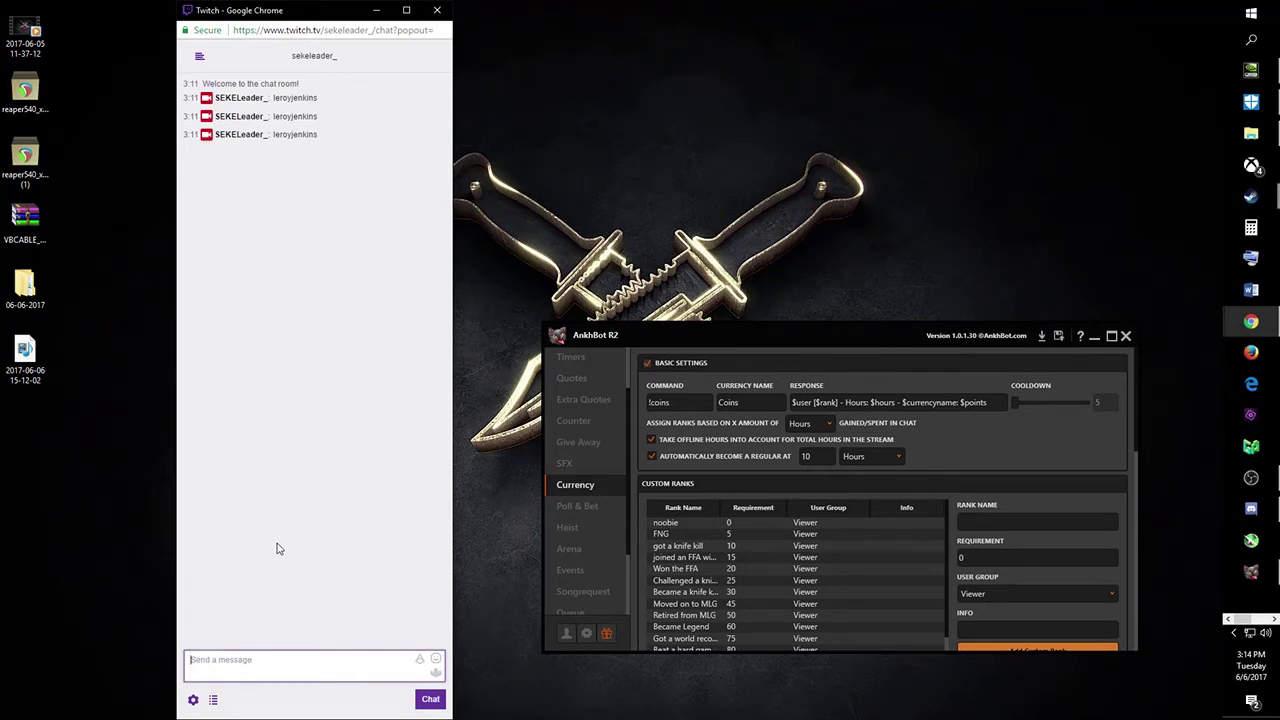
type("damn")
key("Return")
type("!broken")
key("Return")
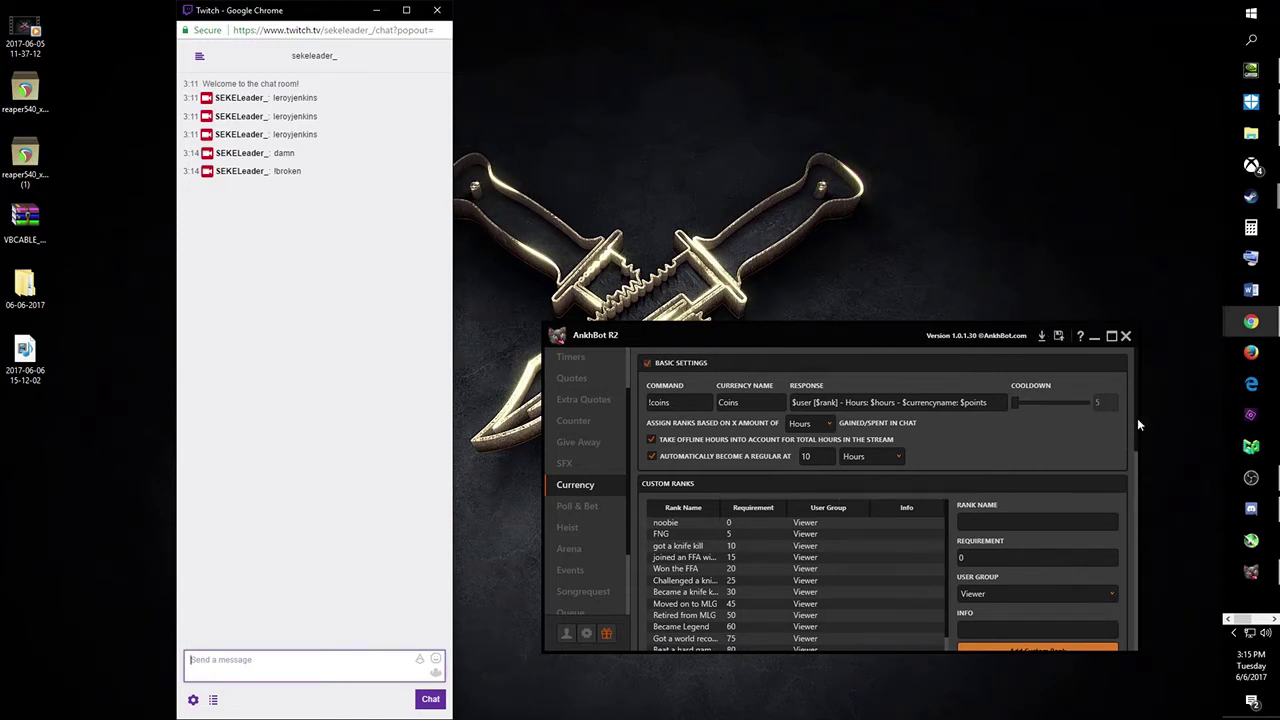
Review AnkhBot's Currency payout settings and the Heist minigame settings down to the group outcome messages.
left_click_drag(1136, 418, 1147, 517)
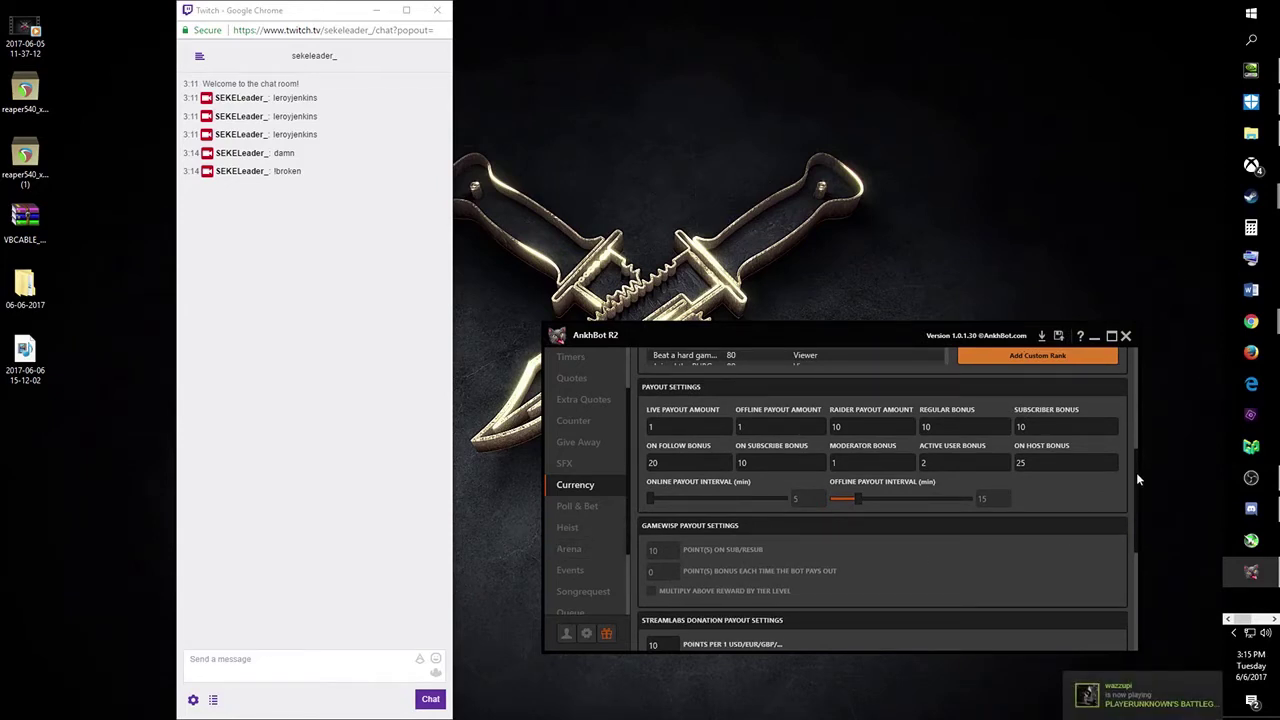
left_click_drag(1136, 472, 1128, 340)
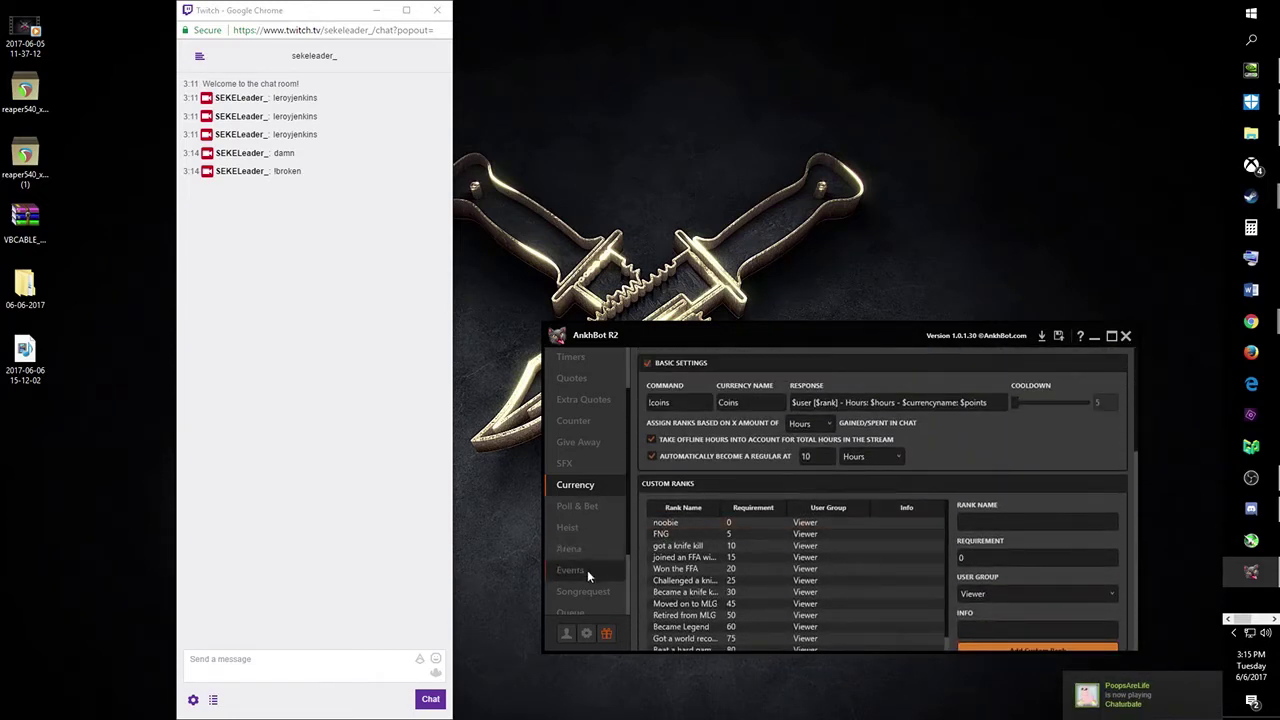
left_click(572, 528)
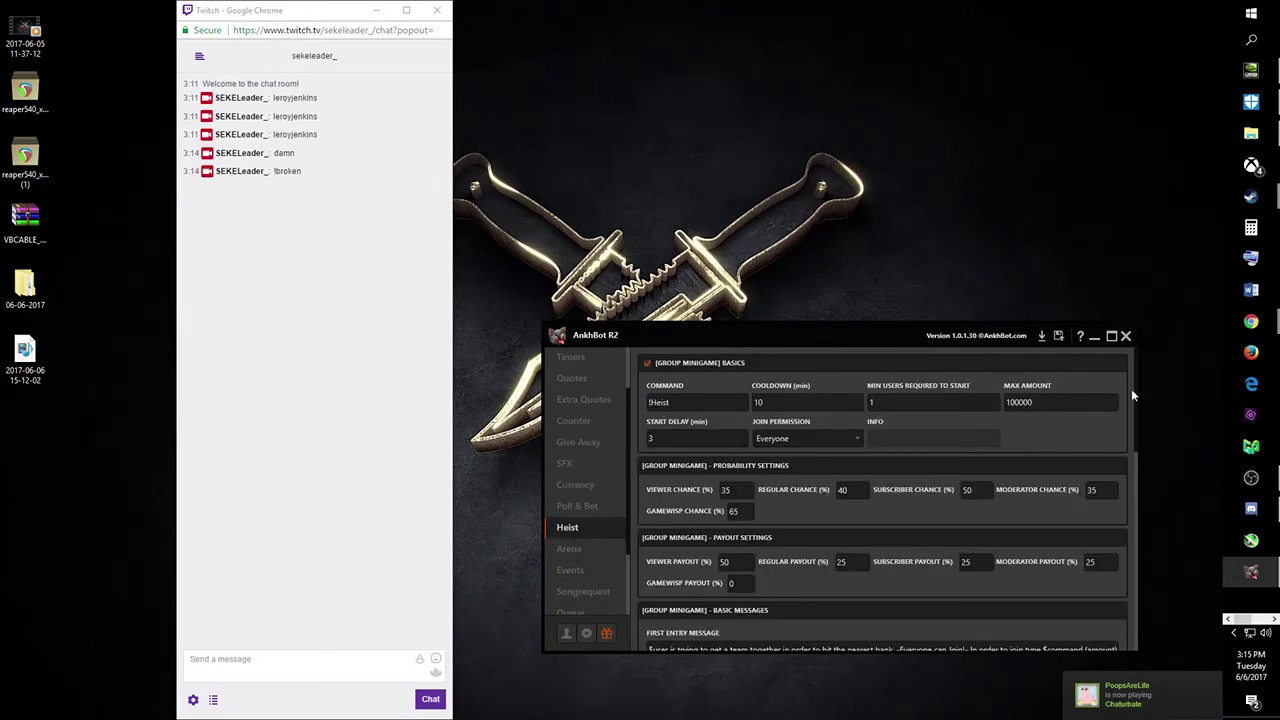
scroll(1133, 385, "down", 1)
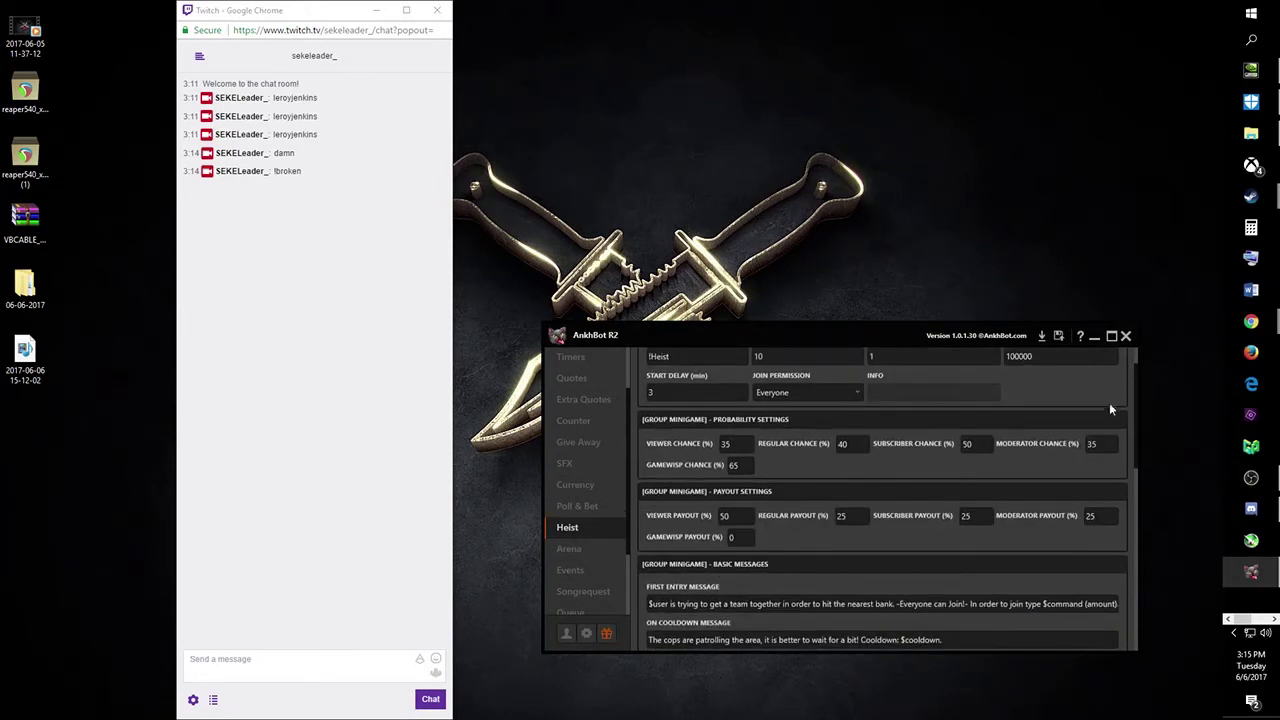
left_click_drag(1136, 406, 1010, 606)
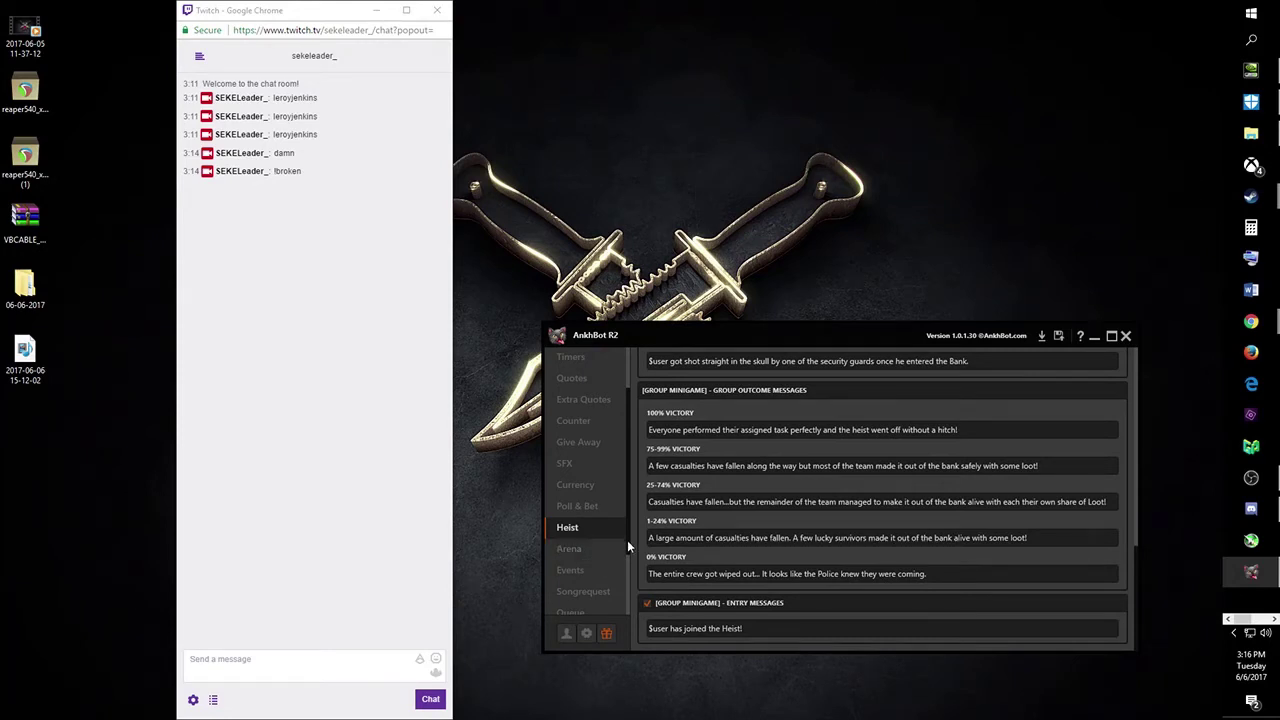
left_click_drag(627, 540, 629, 589)
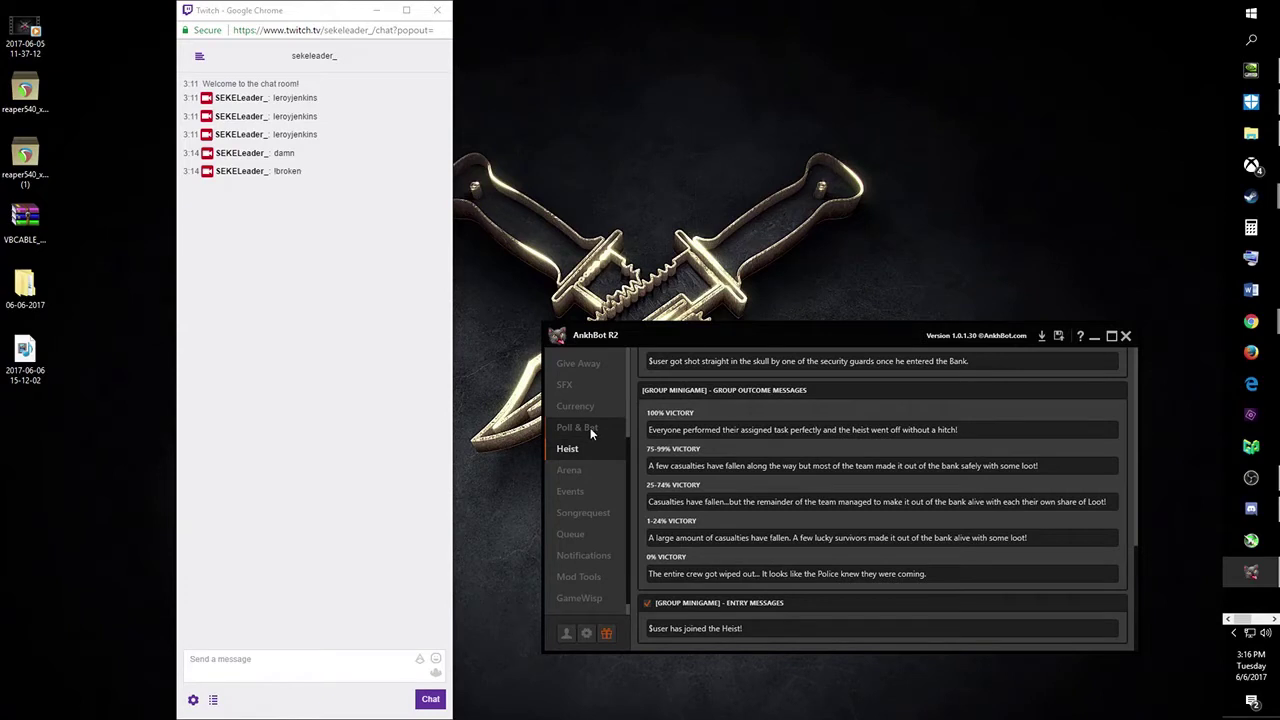
scroll(628, 476, "down", 1)
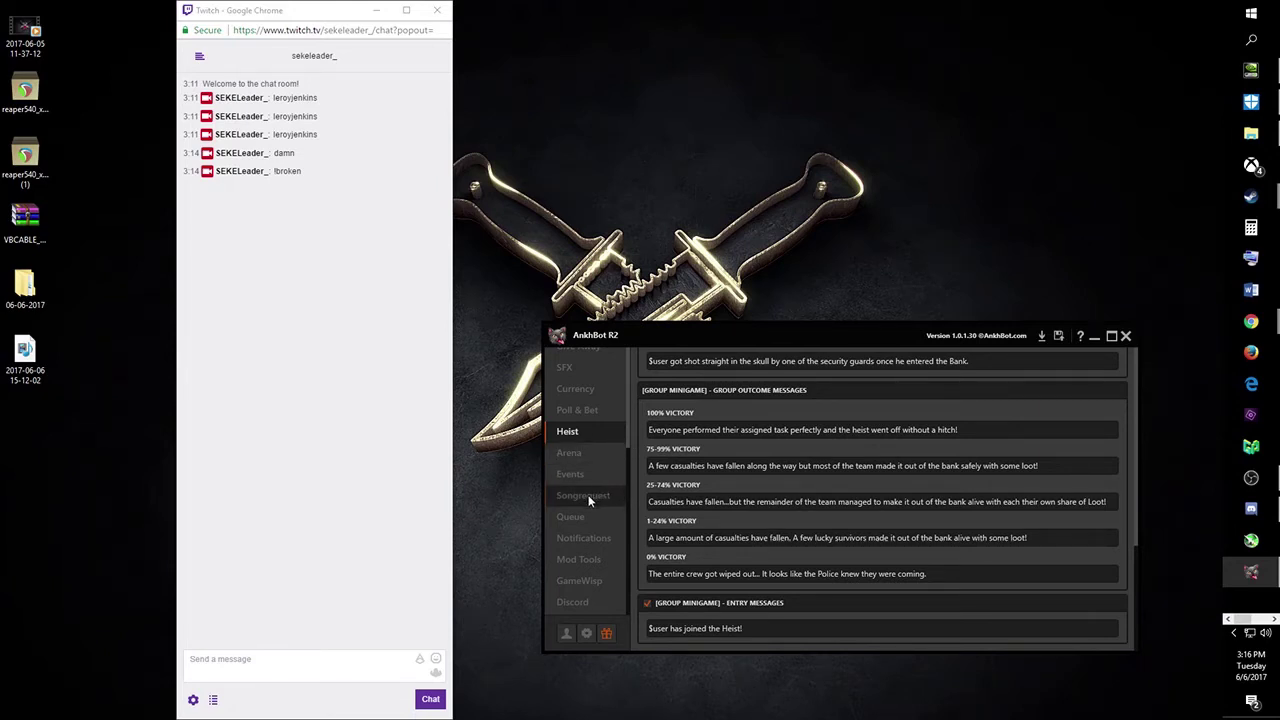
Review the Twitch Bot connection details in AnkhBot and close the Connections window.
left_click(567, 633)
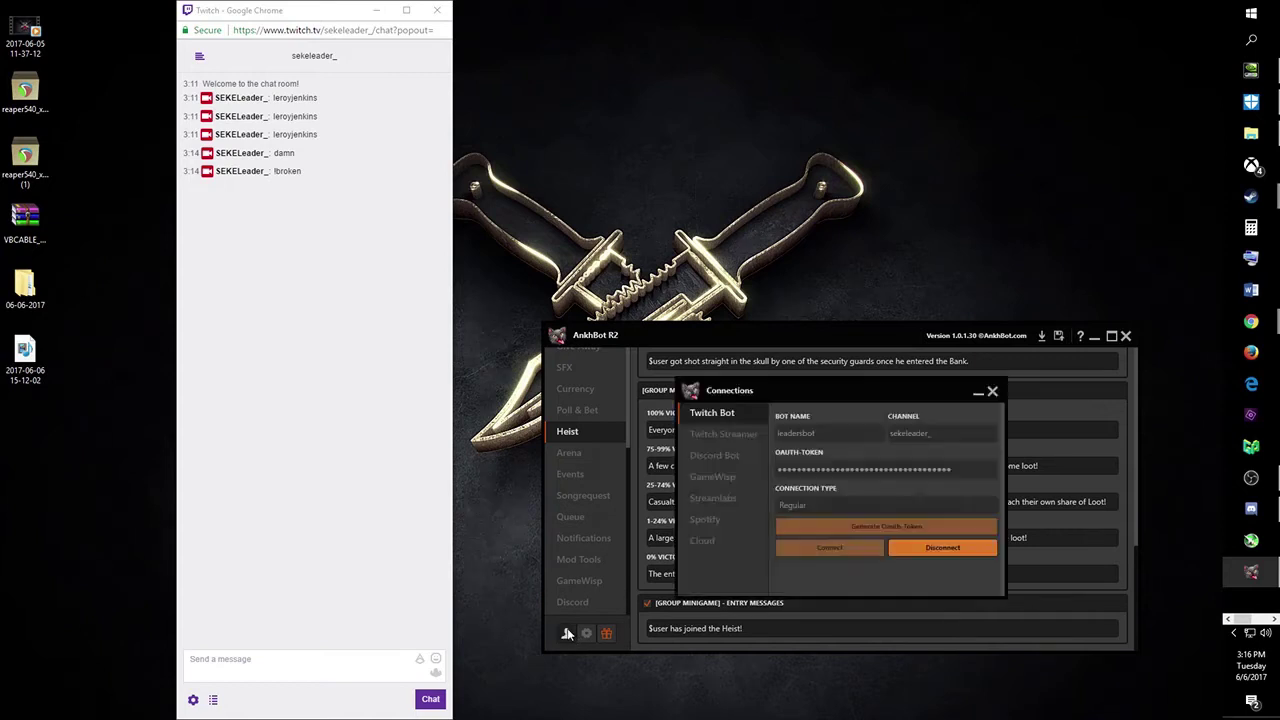
left_click(992, 391)
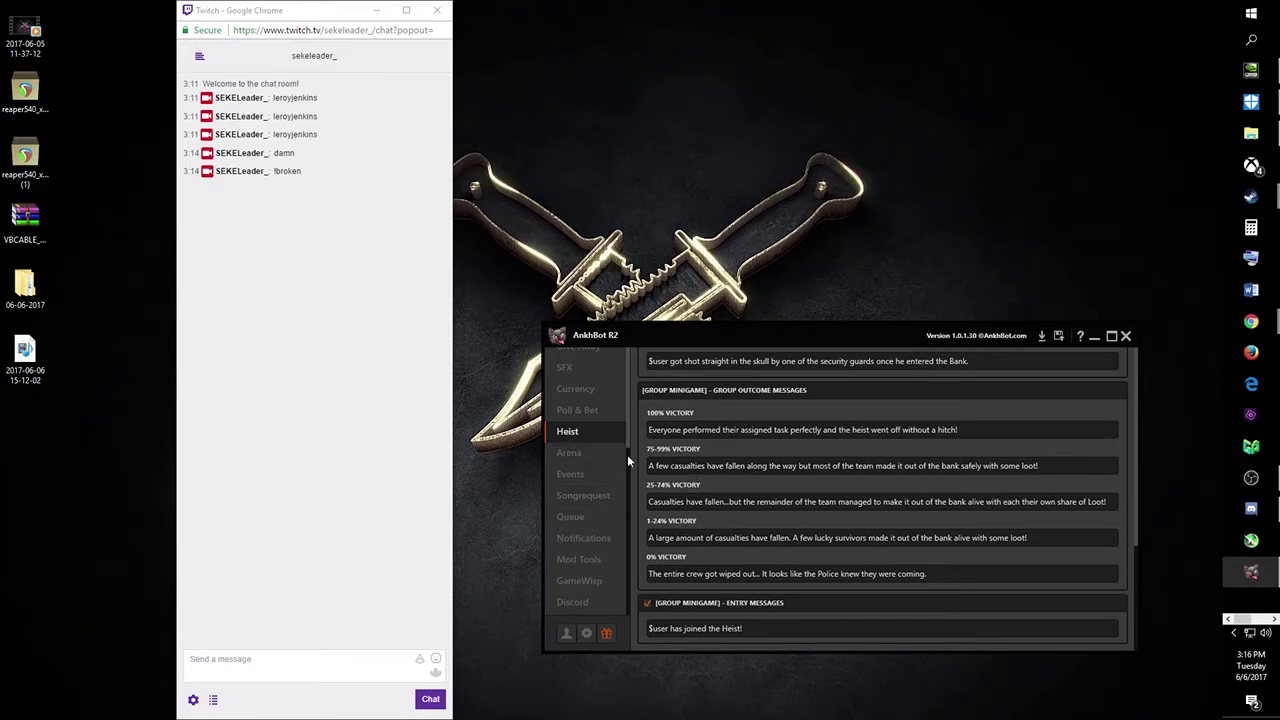
scroll(628, 454, "up", 3)
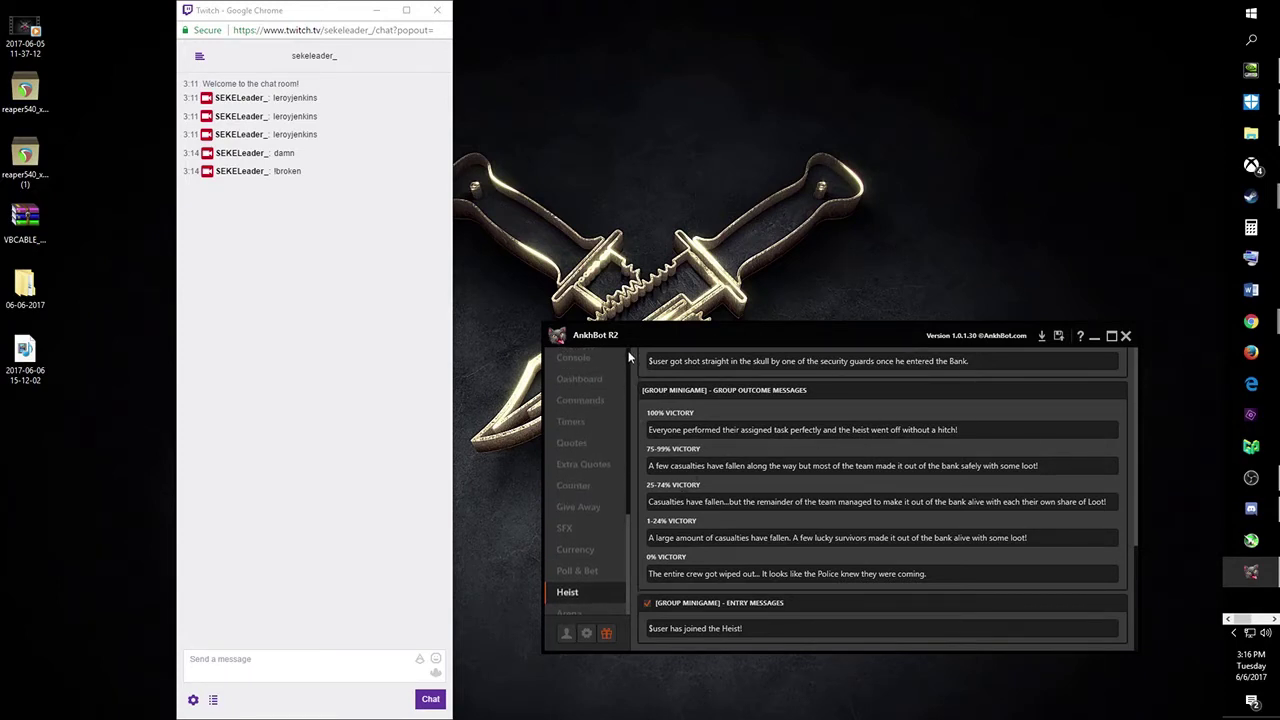
Examine the General, Localization and Usage pages of AnkhBot's settings and close the Settings window.
left_click(586, 633)
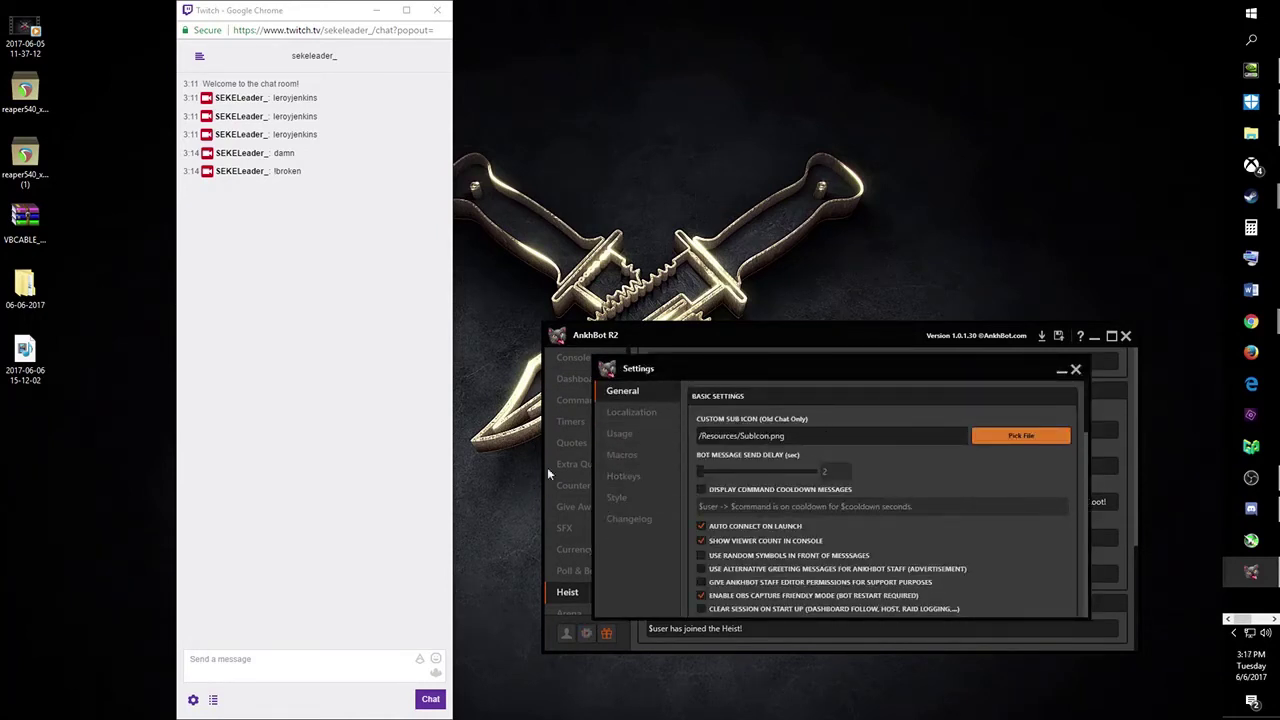
left_click(623, 410)
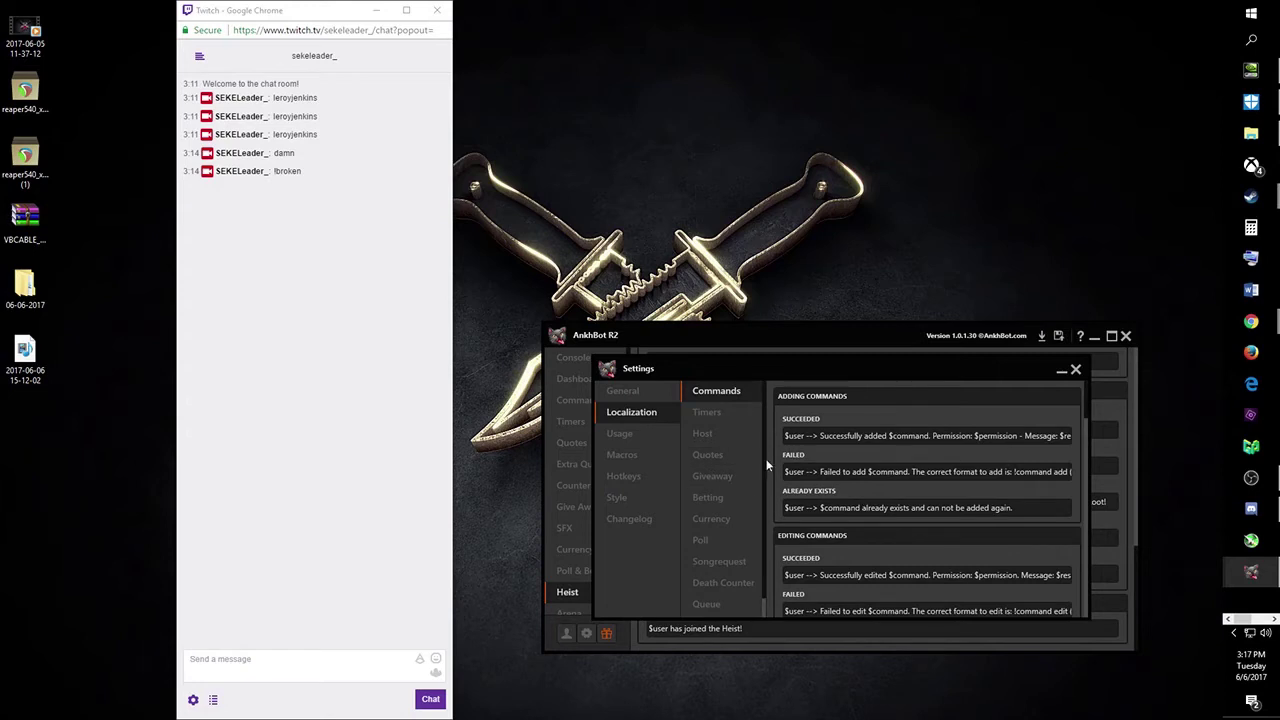
left_click(620, 433)
left_click_drag(765, 402, 762, 495)
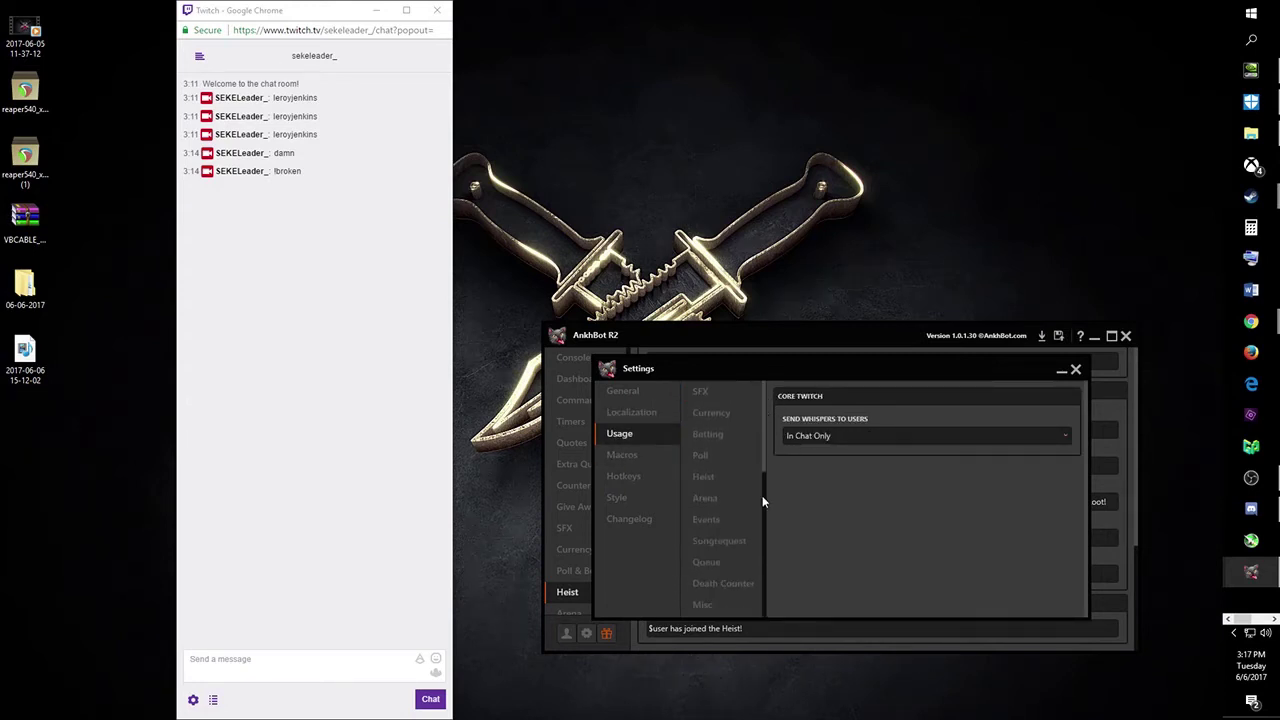
left_click(1075, 371)
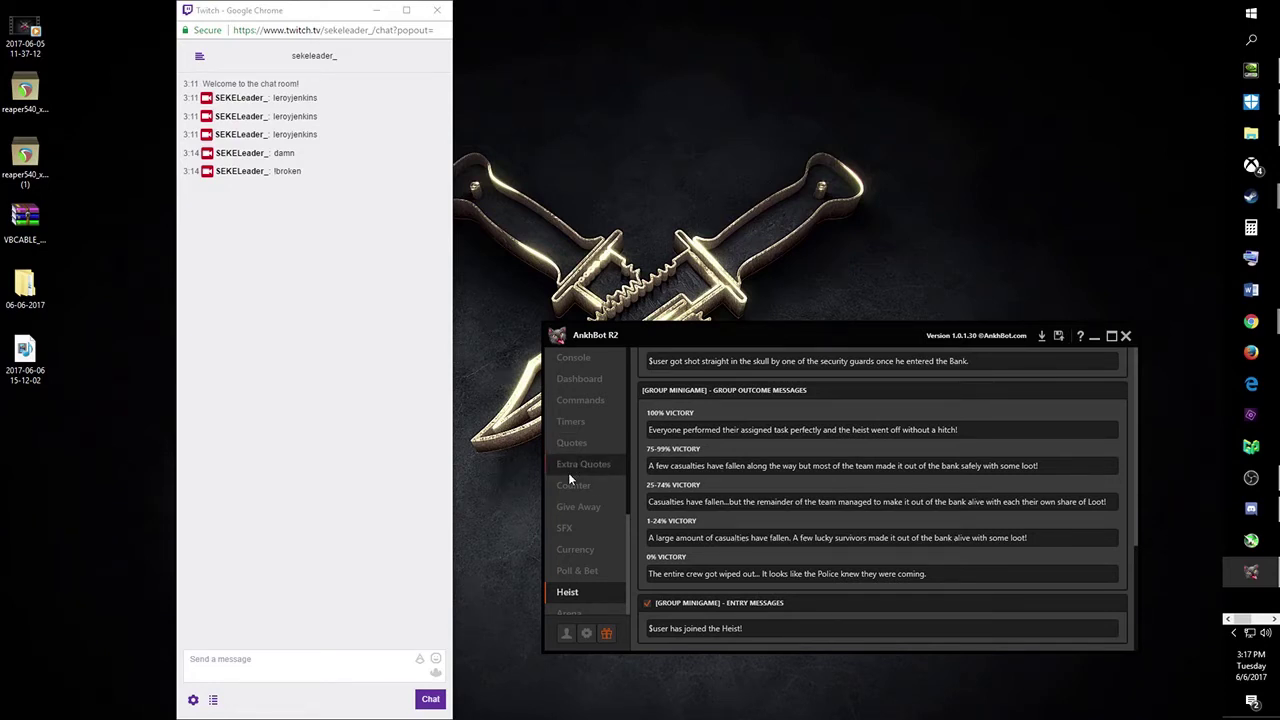
Close AnkhBot and confirm exiting the program.
left_click(1125, 336)
left_click(839, 520)
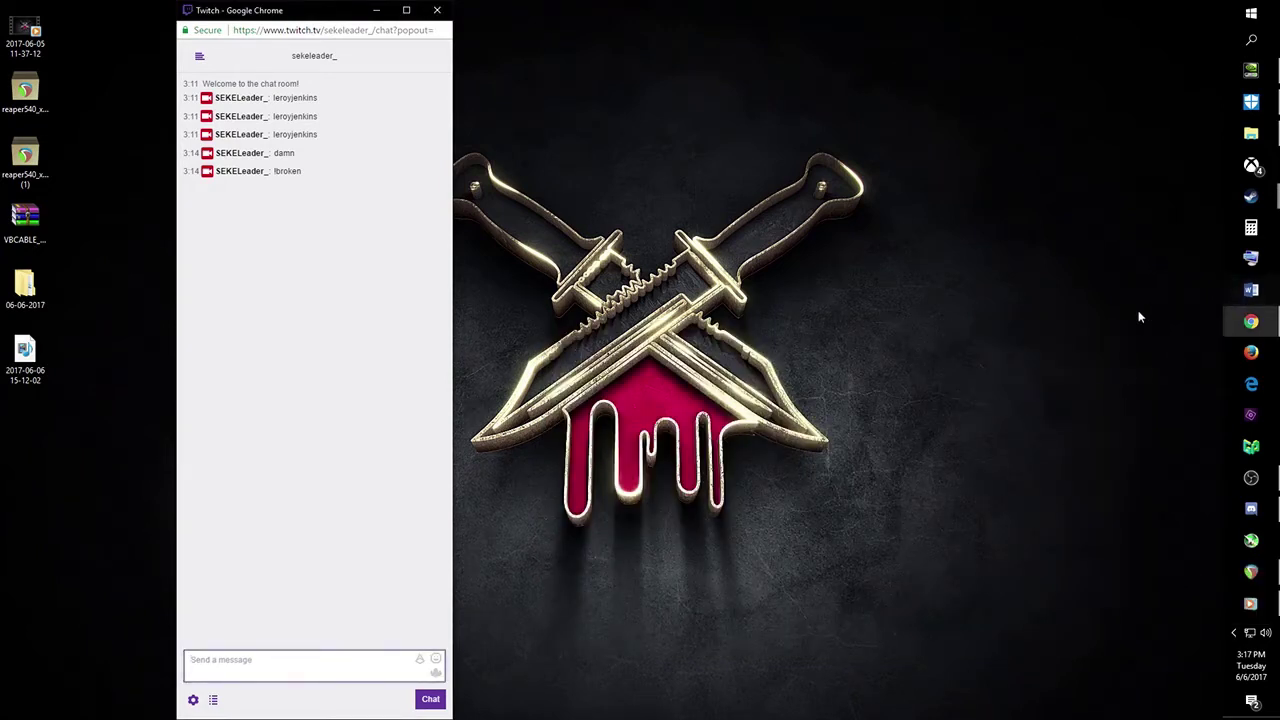
Switch to Chrome, close the Twitch channel tab and open the AnkhBot R2 download page from the Google results for "ankhbot".
mouse_move(1240, 326)
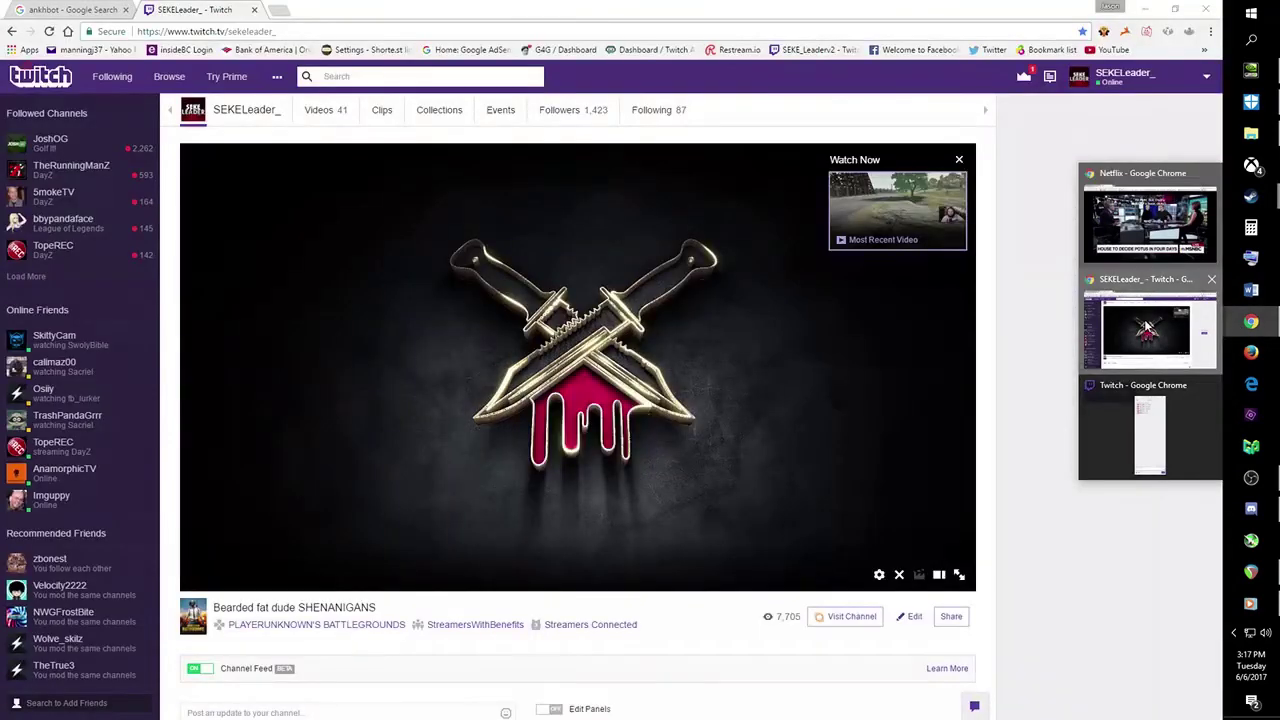
left_click(1150, 330)
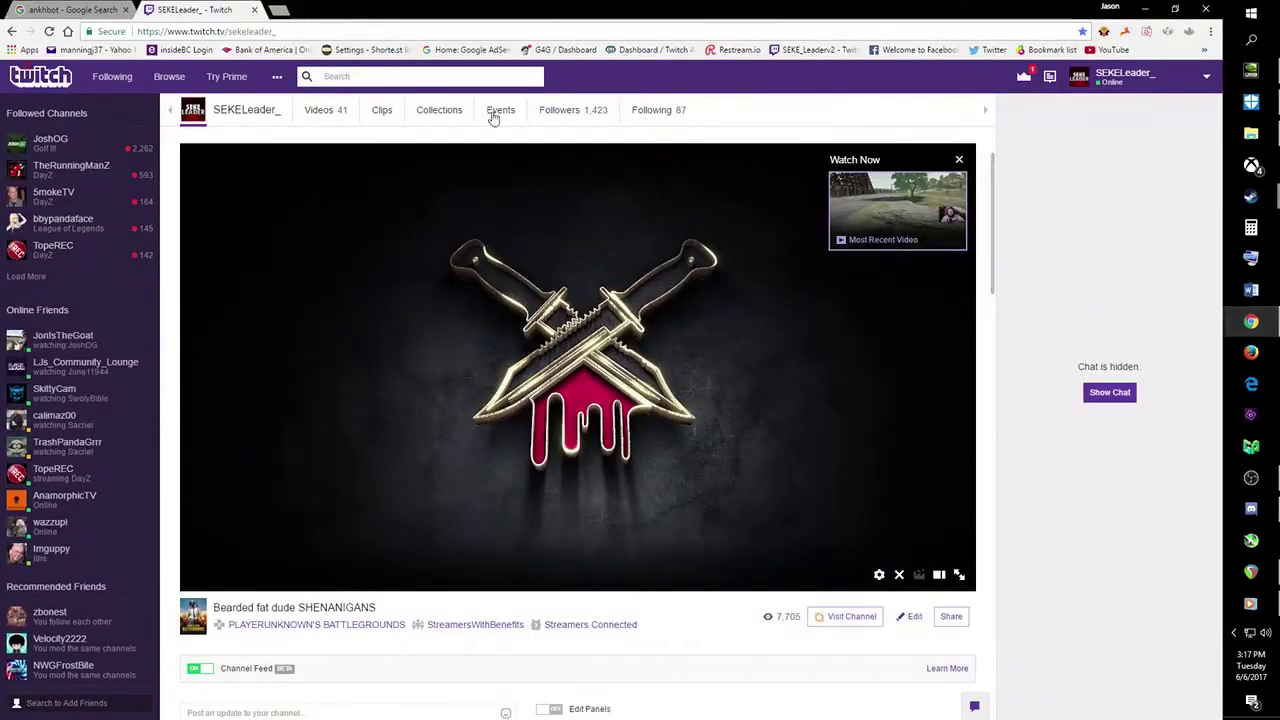
left_click(254, 9)
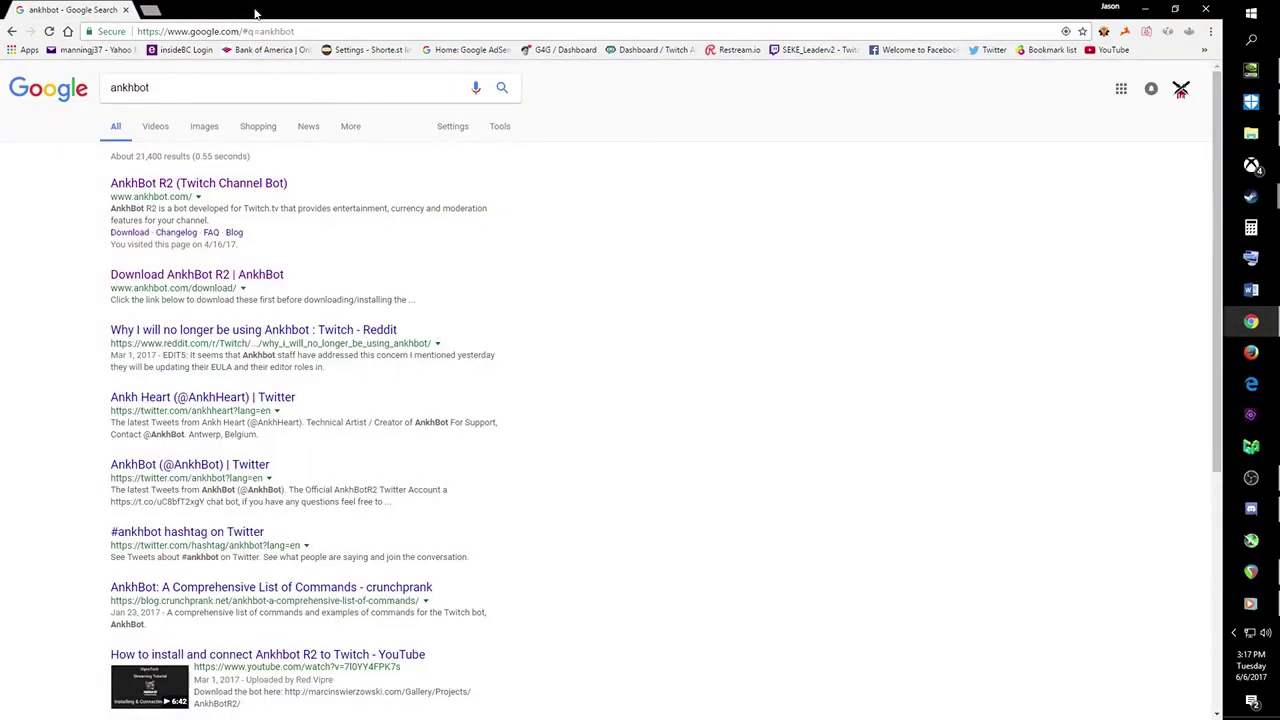
left_click(194, 96)
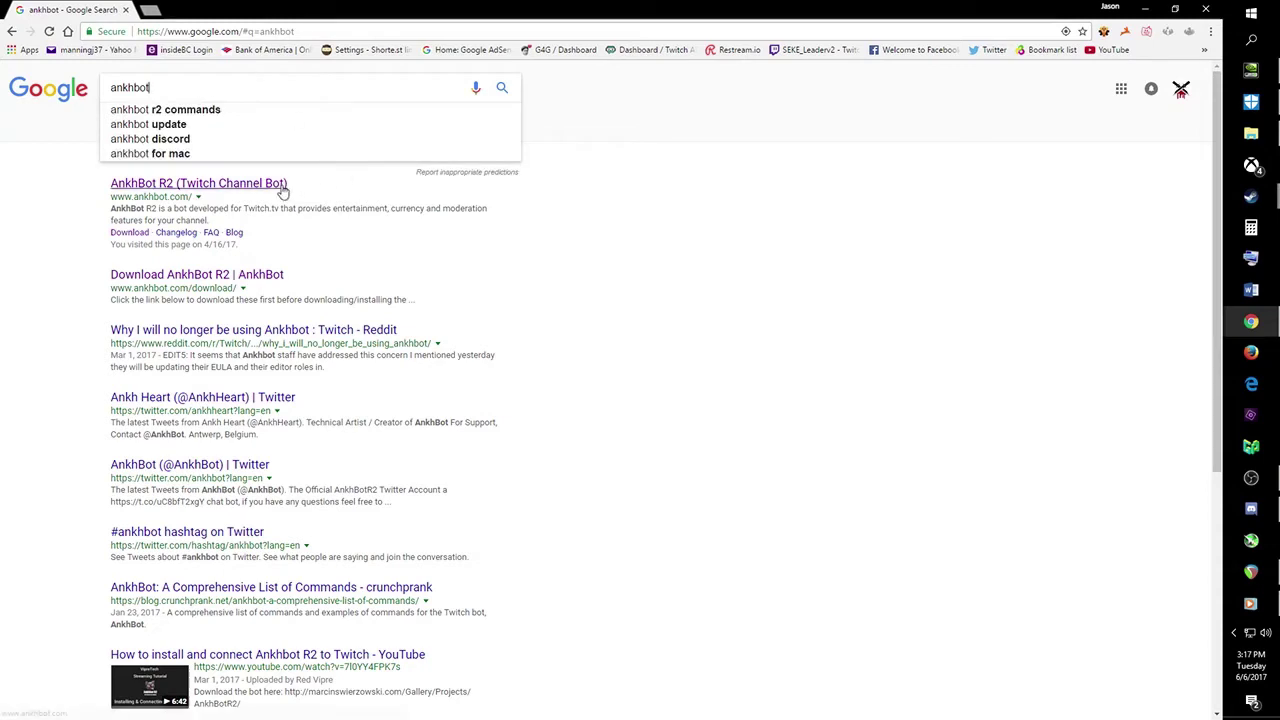
left_click(258, 275)
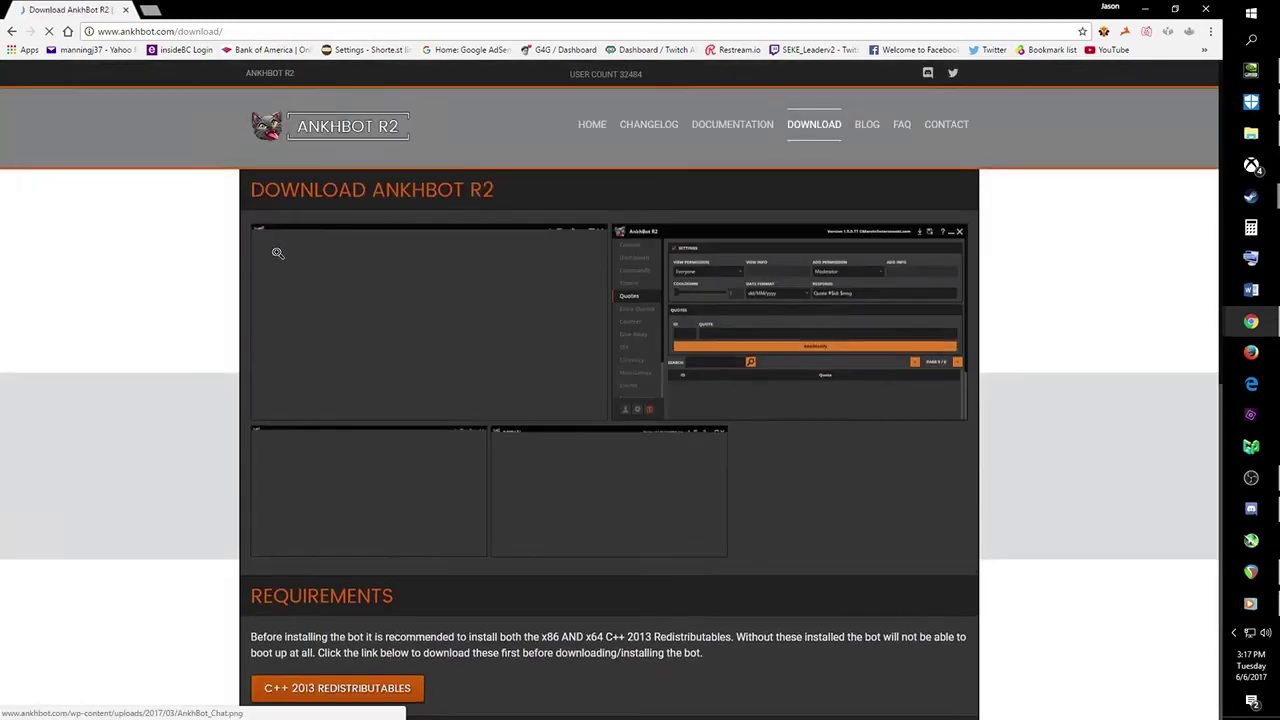
Download the EXE installer for AnkhBot R2 version 1.0.1.31, agreeing to the license terms.
scroll(340, 285, "down", 3)
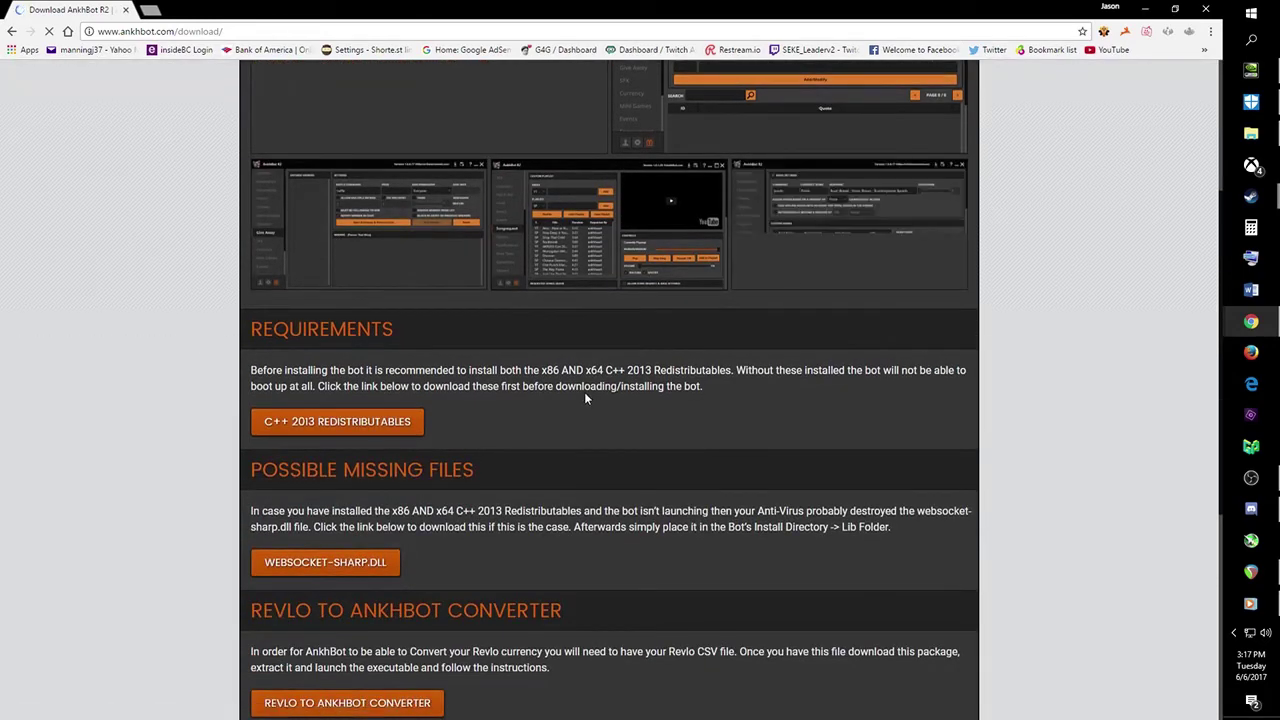
scroll(585, 396, "down", 4)
scroll(489, 357, "up", 2)
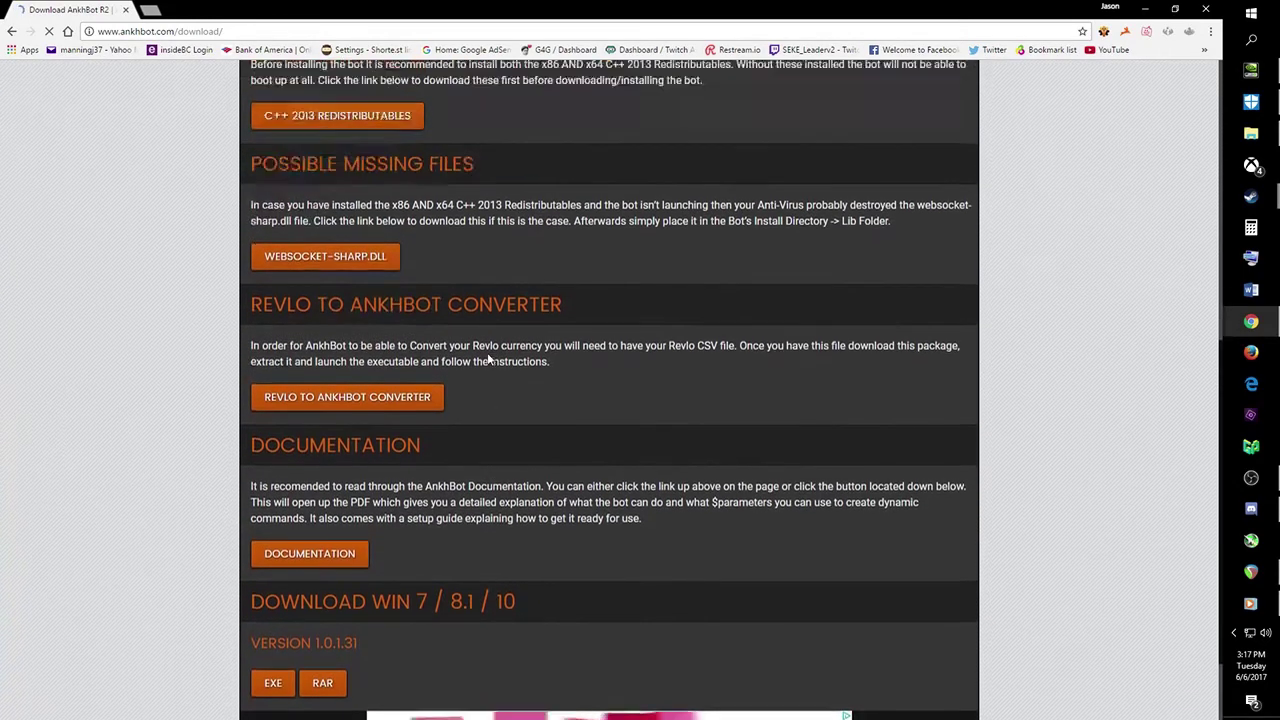
scroll(487, 352, "up", 1)
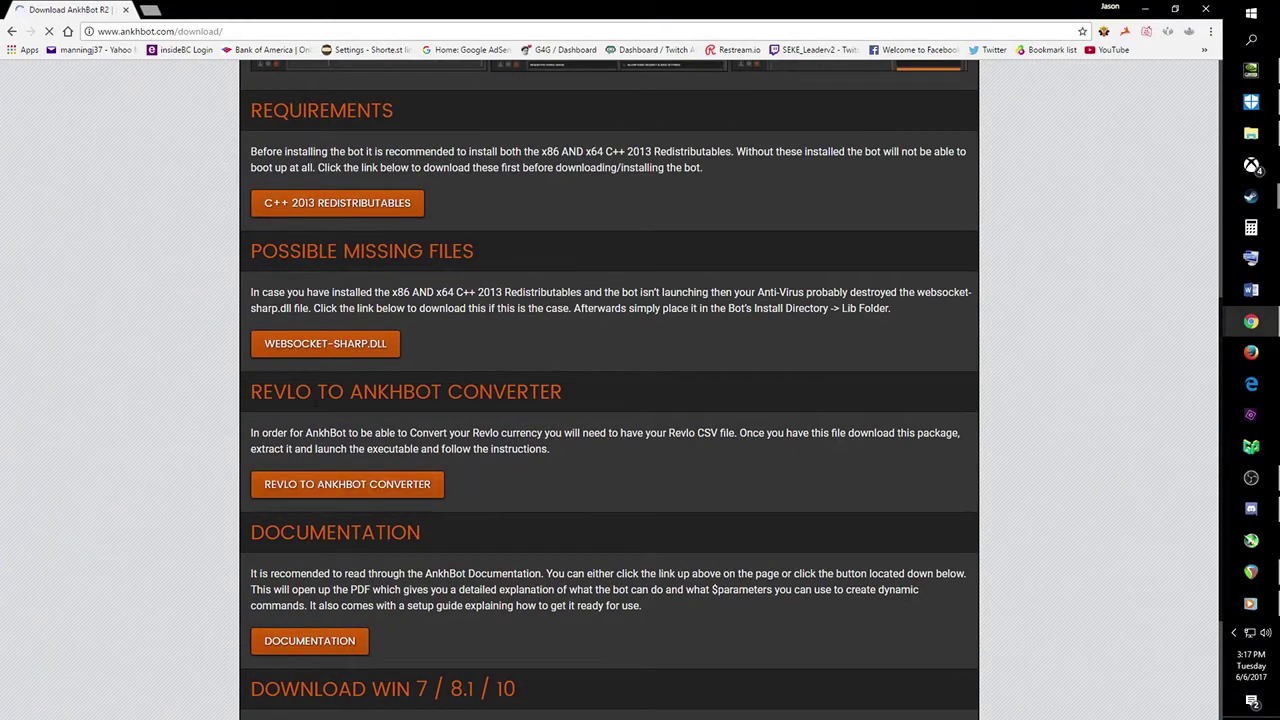
scroll(612, 500, "down", 1)
scroll(609, 390, "down", 3)
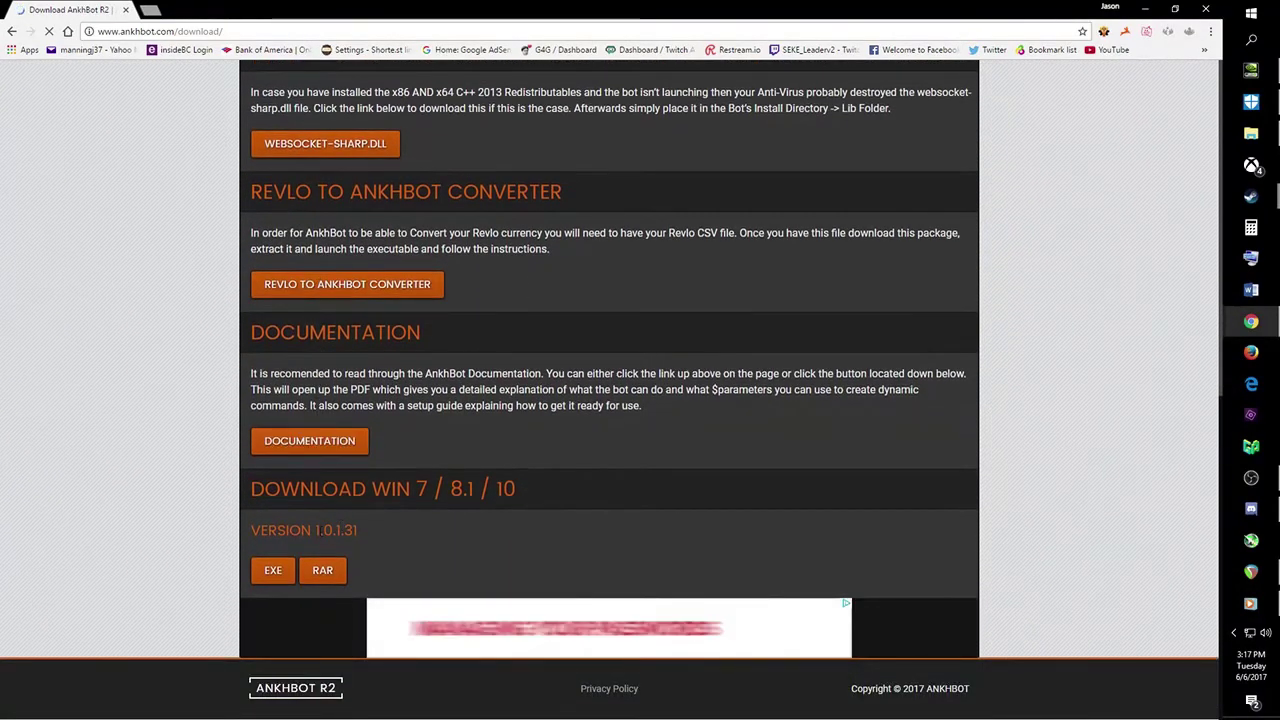
left_click(271, 570)
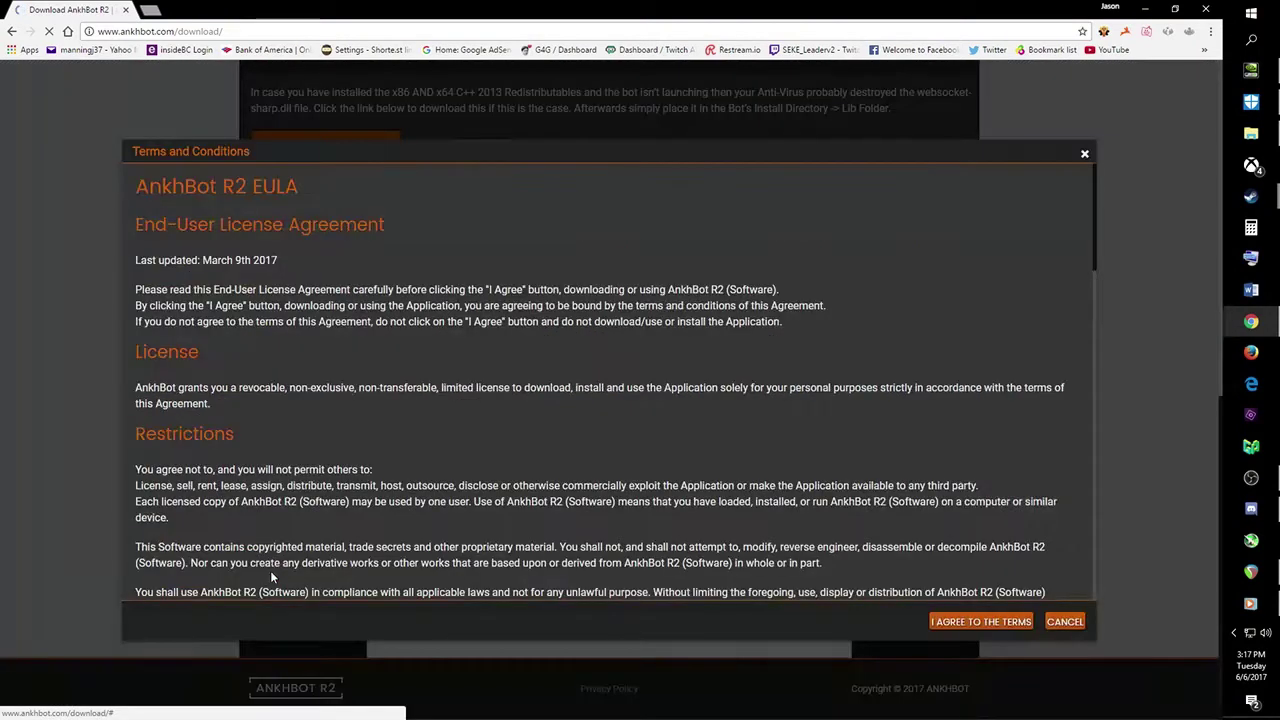
left_click(981, 622)
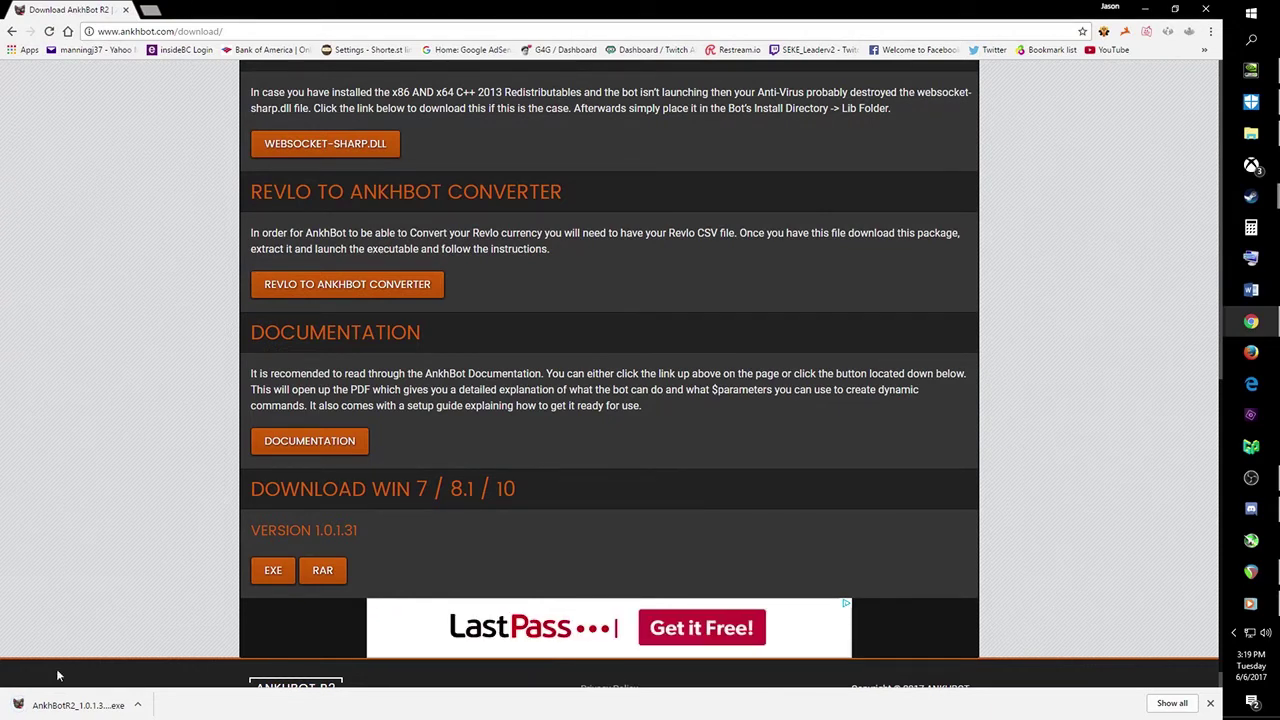
Run the downloaded installer with the default folder, desktop shortcut and firewall exception, and finish with Launch AnkhBotR2 enabled.
left_click(76, 707)
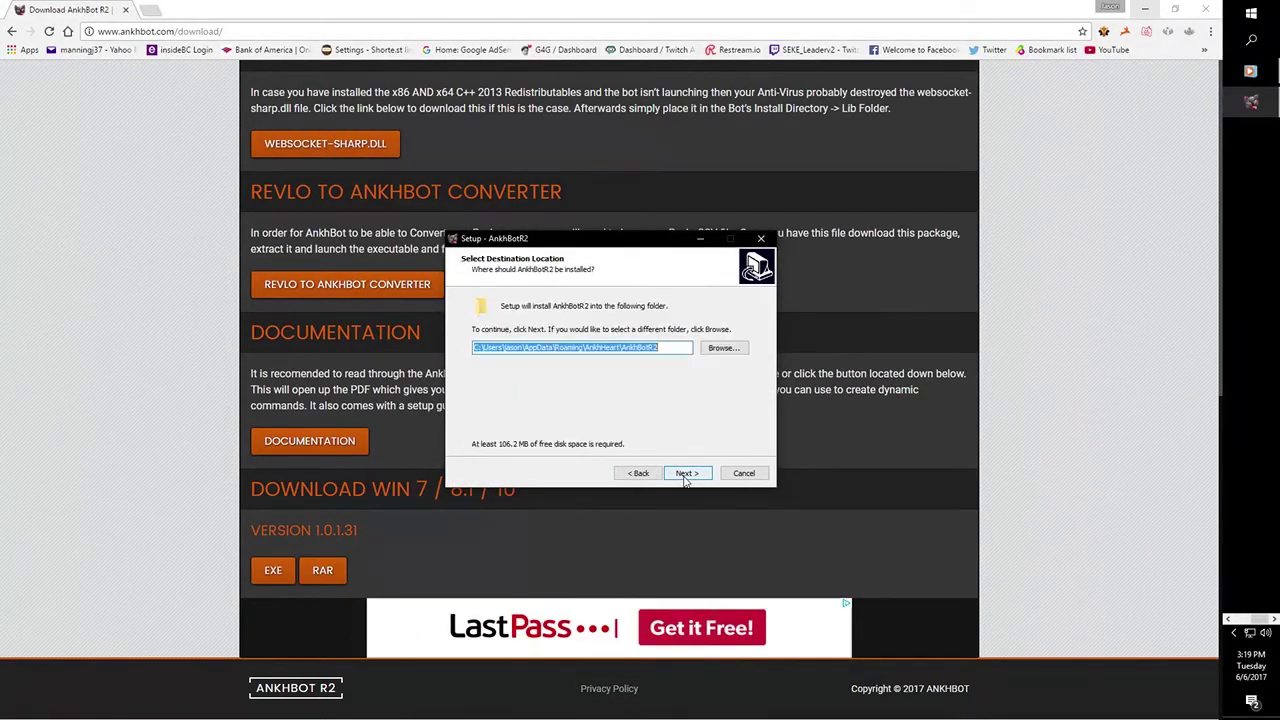
left_click(685, 474)
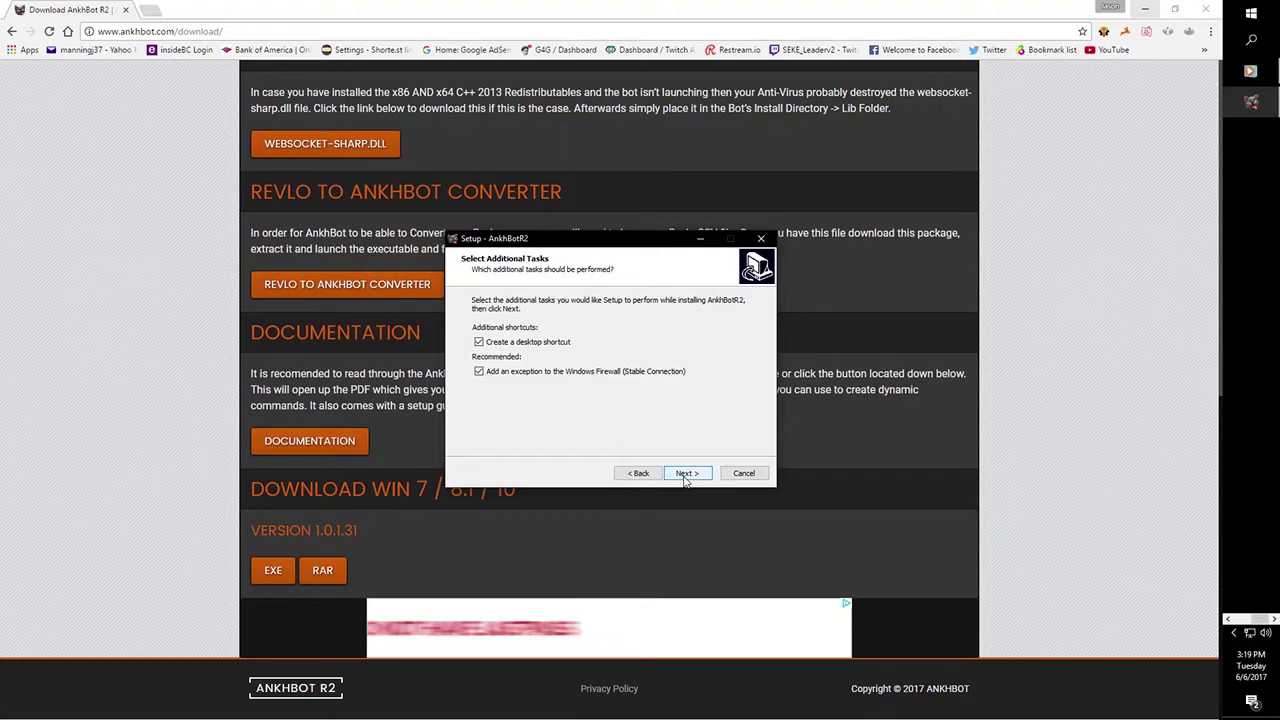
left_click(685, 476)
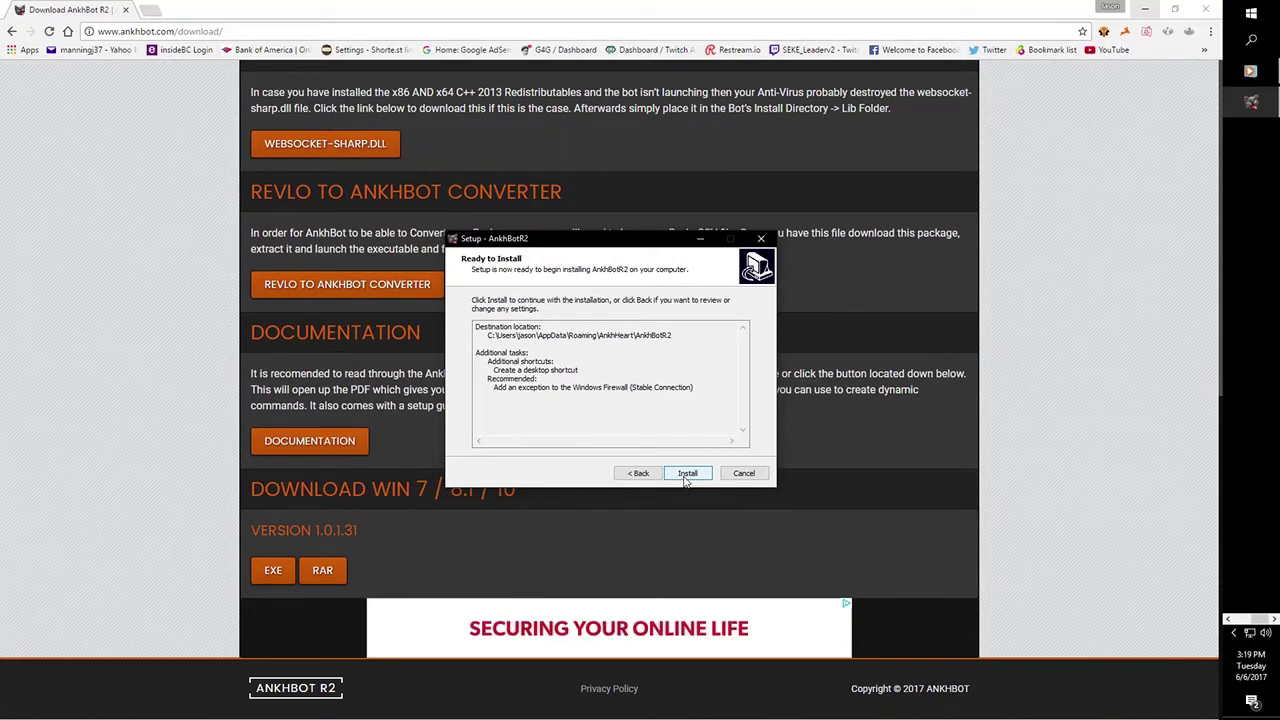
left_click(686, 476)
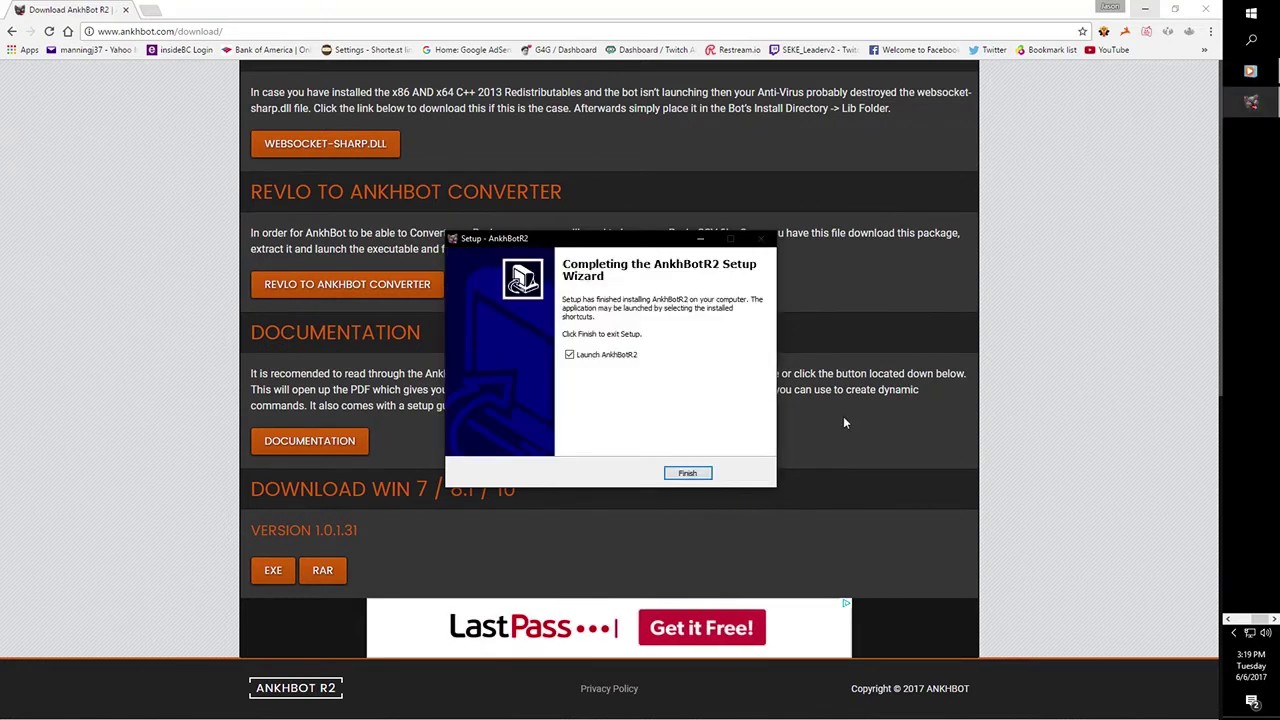
left_click(693, 476)
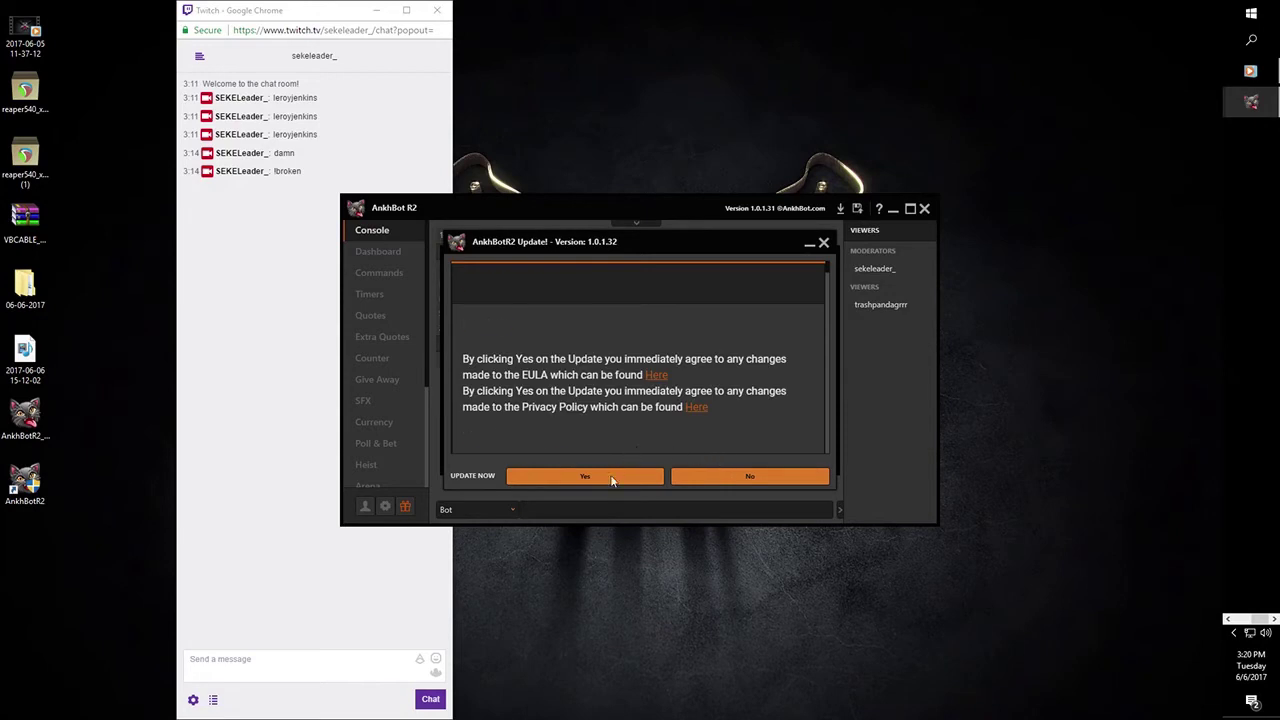
Accept the AnkhBotR2 update to version 1.0.1.32 and close the Support AnkhBot window.
left_click(568, 483)
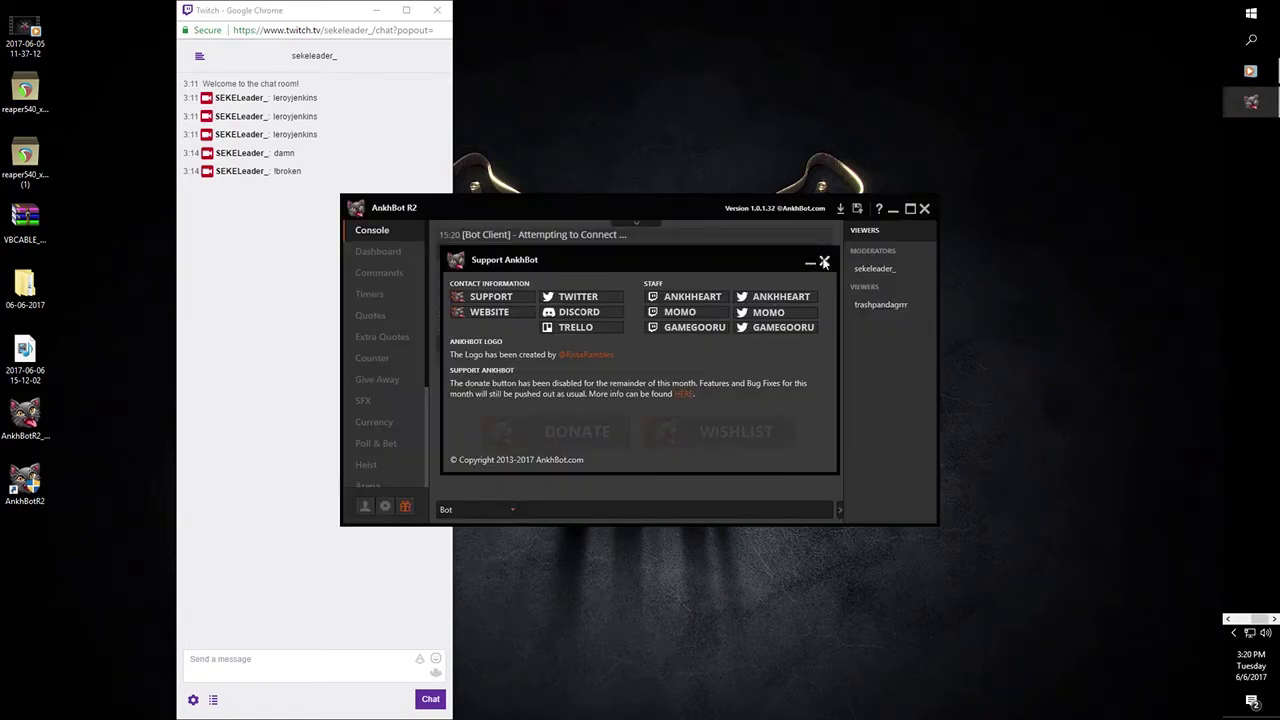
left_click(824, 262)
Look through the list of sound effect commands in AnkhBot's SFX section.
left_click(371, 409)
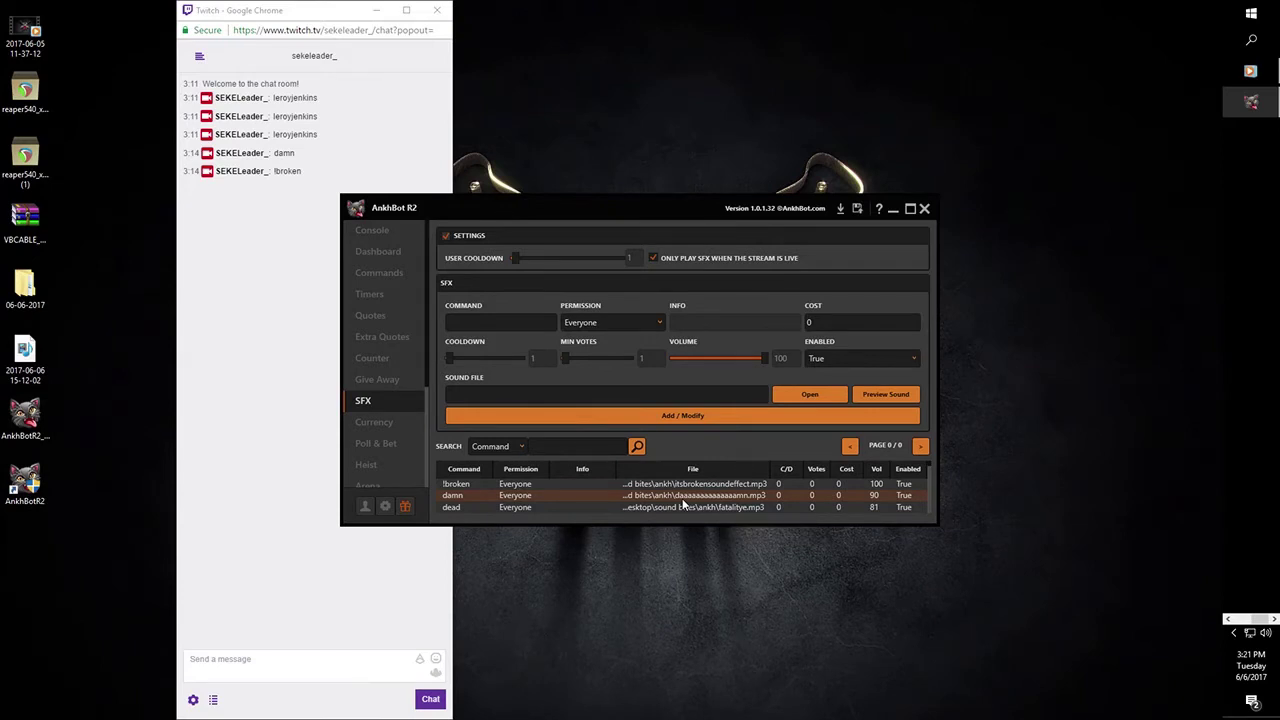
scroll(683, 504, "down", 5)
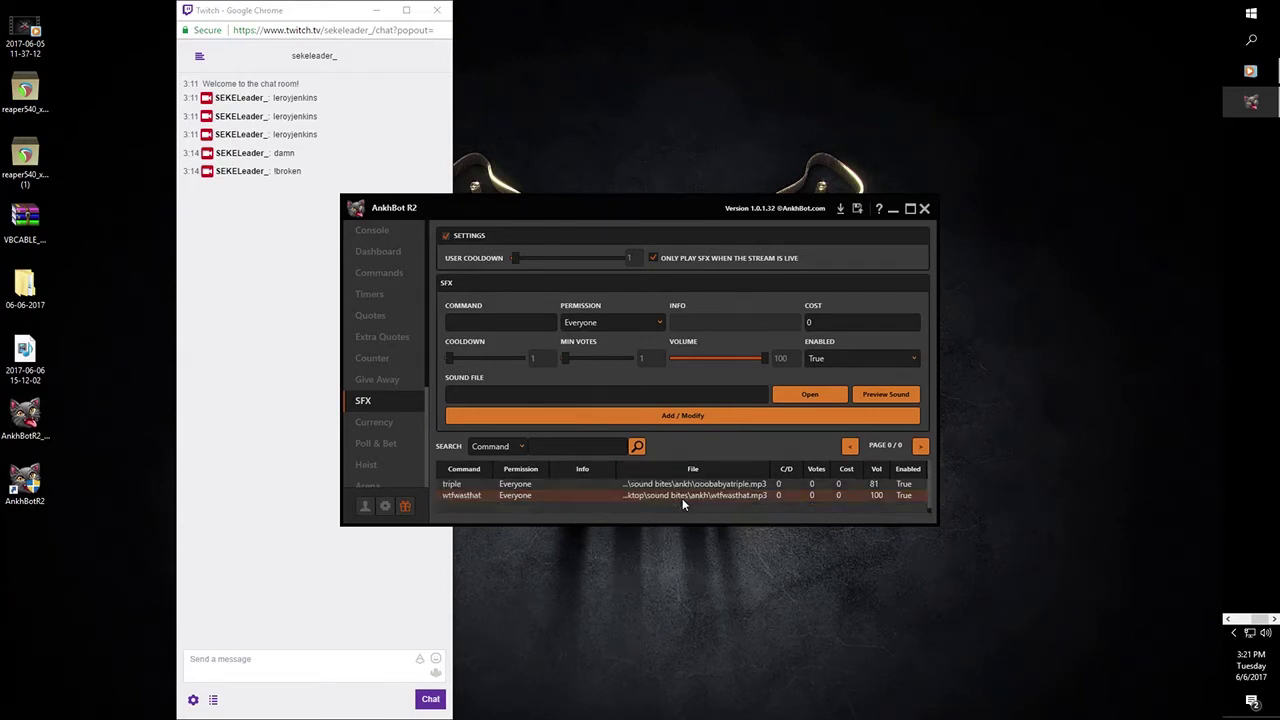
scroll(682, 504, "up", 5)
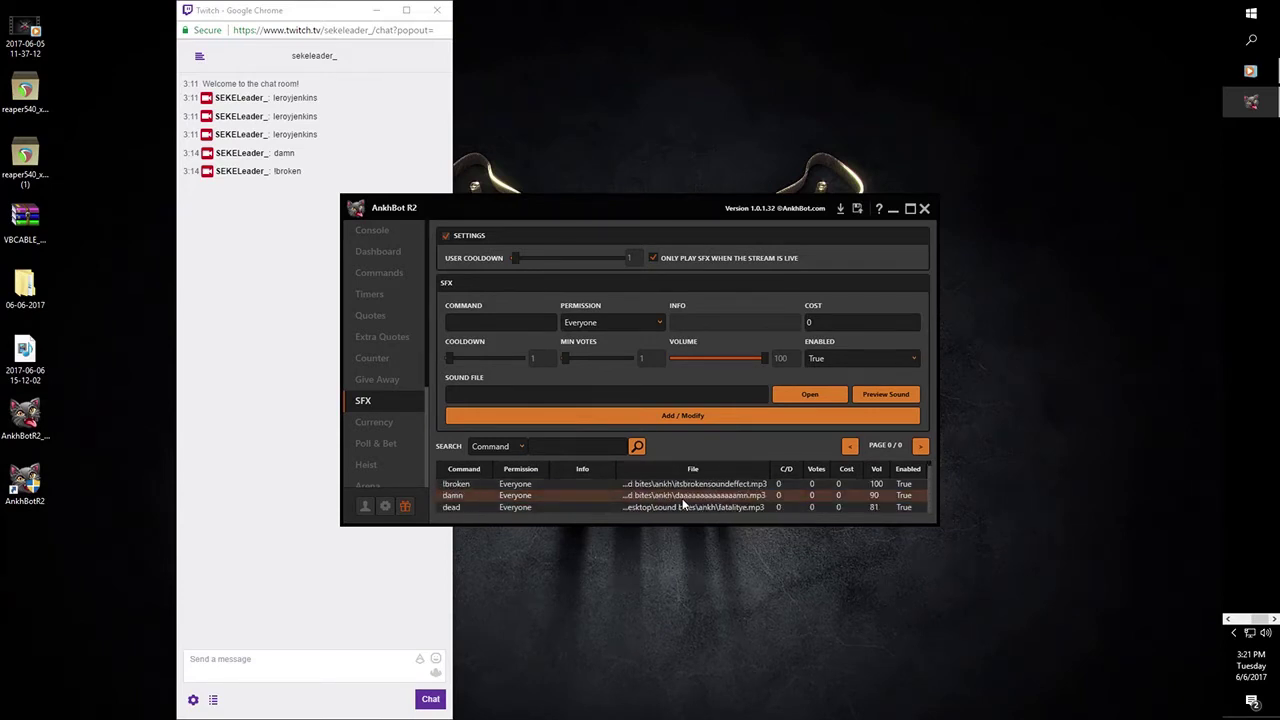
Examine the Twitch Bot, Twitch Streamer and Discord Bot pages of AnkhBot's Connections window.
left_click(366, 507)
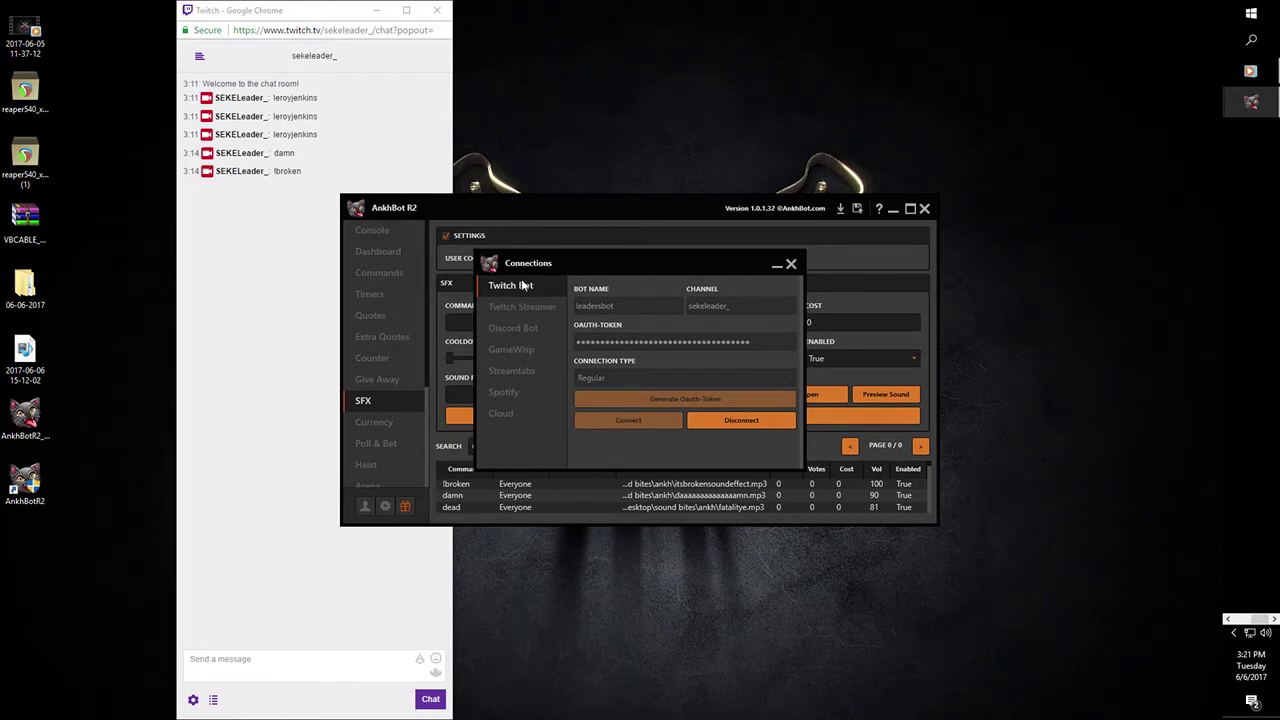
left_click(506, 310)
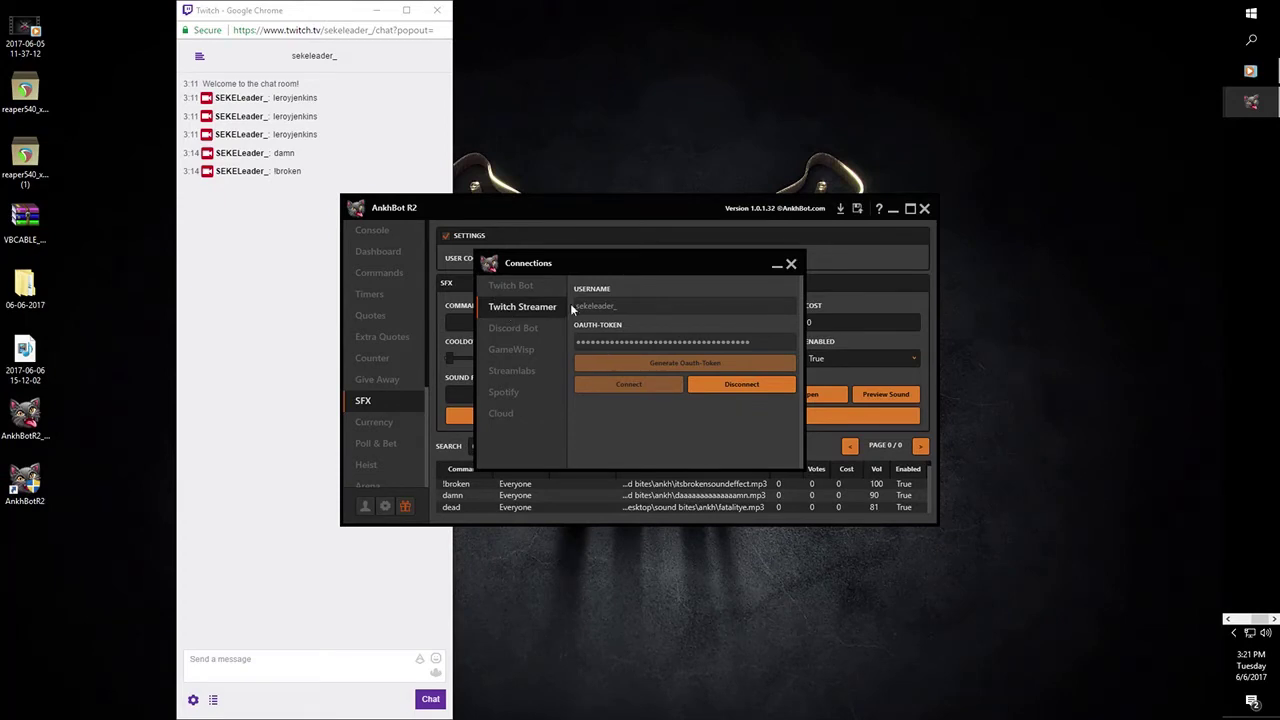
left_click(501, 329)
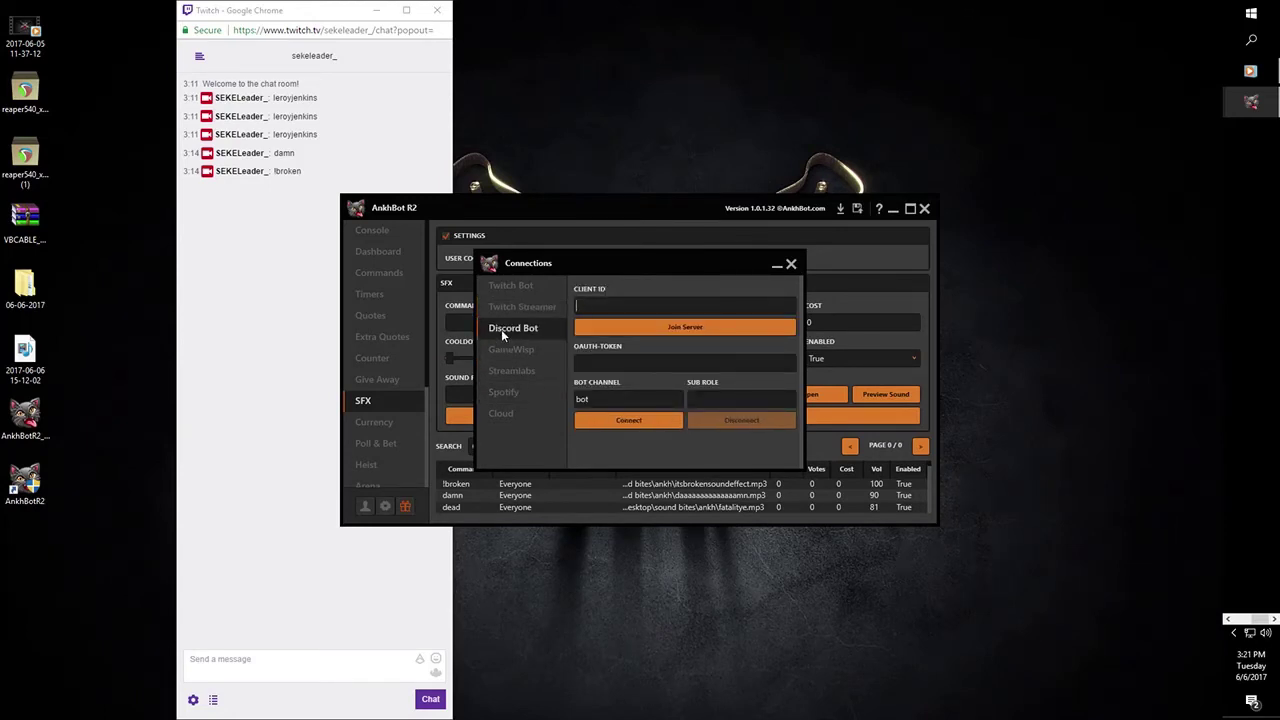
Try to connect AnkhBot to GameWisp with the stored token.
left_click(508, 352)
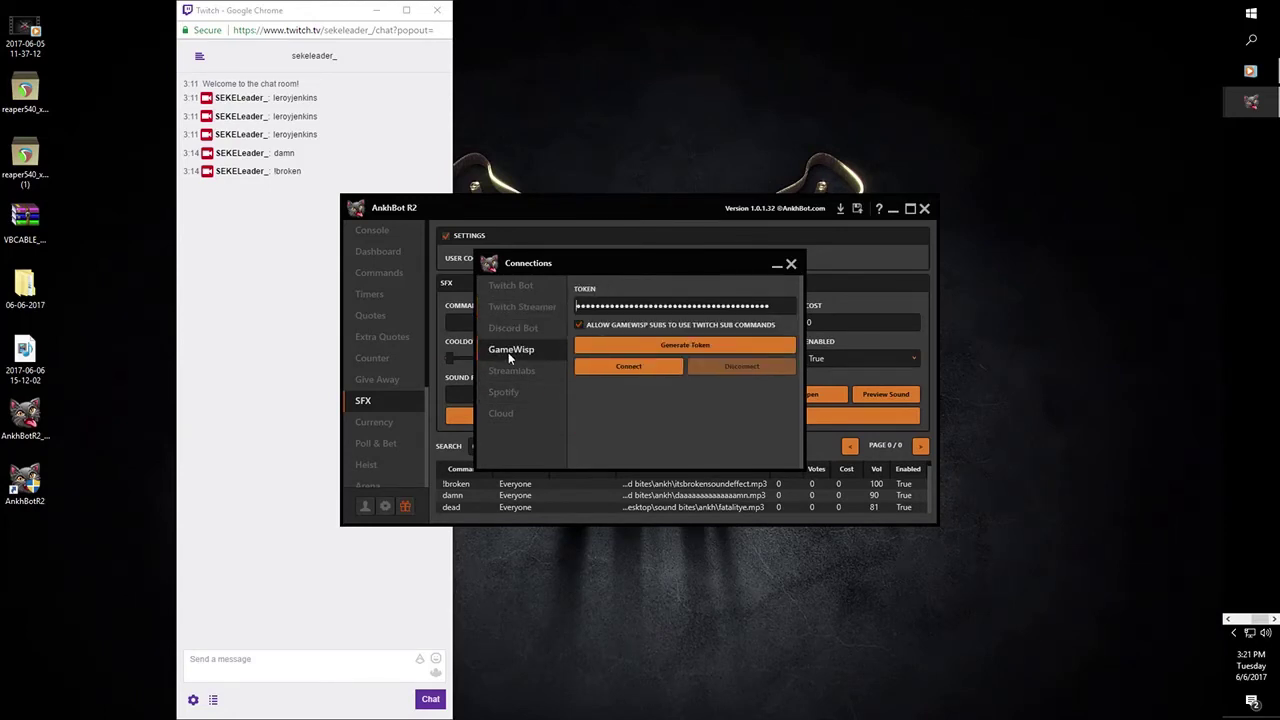
left_click(598, 368)
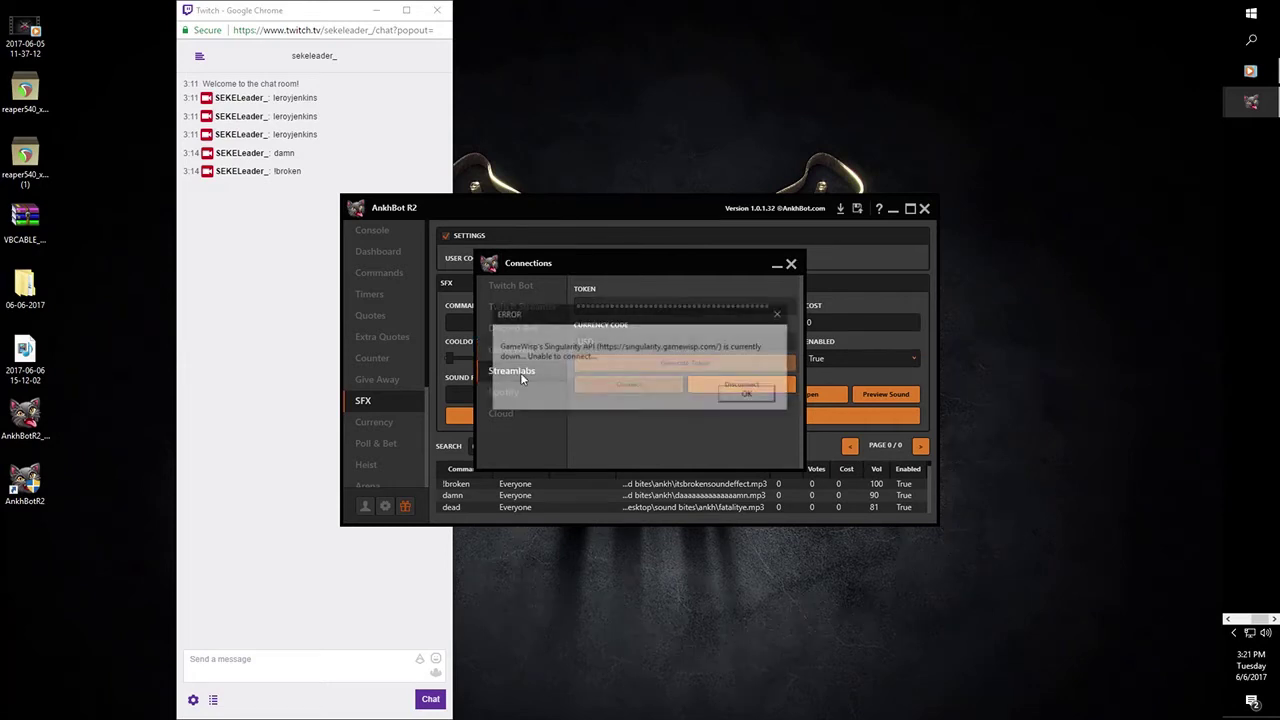
left_click(749, 394)
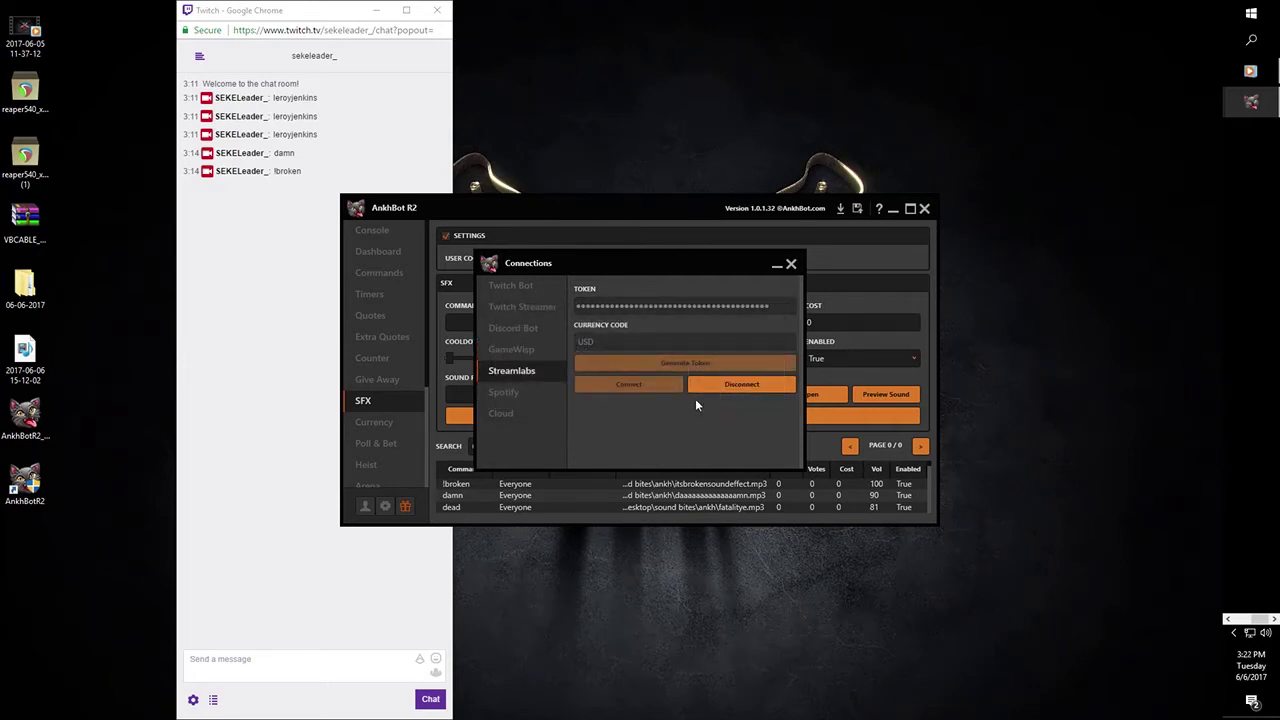
Review the GameWisp, Streamlabs, Spotify and Cloud connection pages and close the Connections window.
left_click(517, 349)
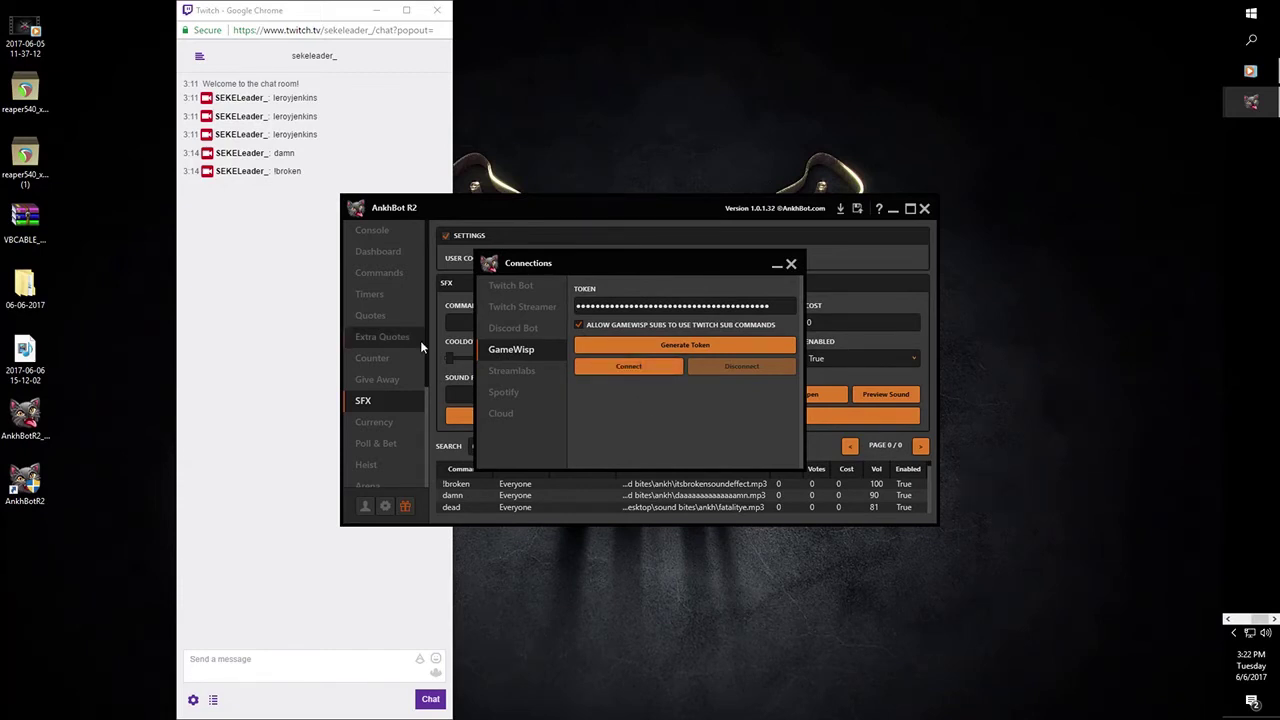
left_click(507, 373)
left_click(508, 392)
left_click(510, 413)
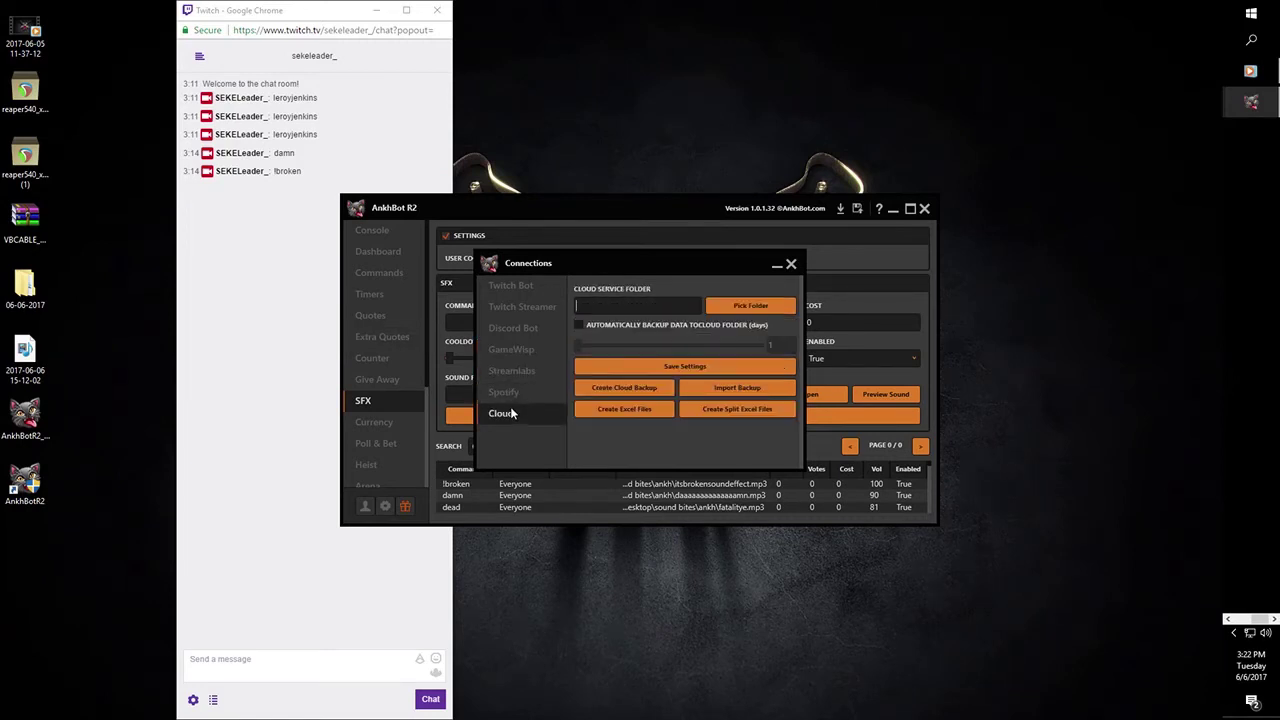
left_click(504, 353)
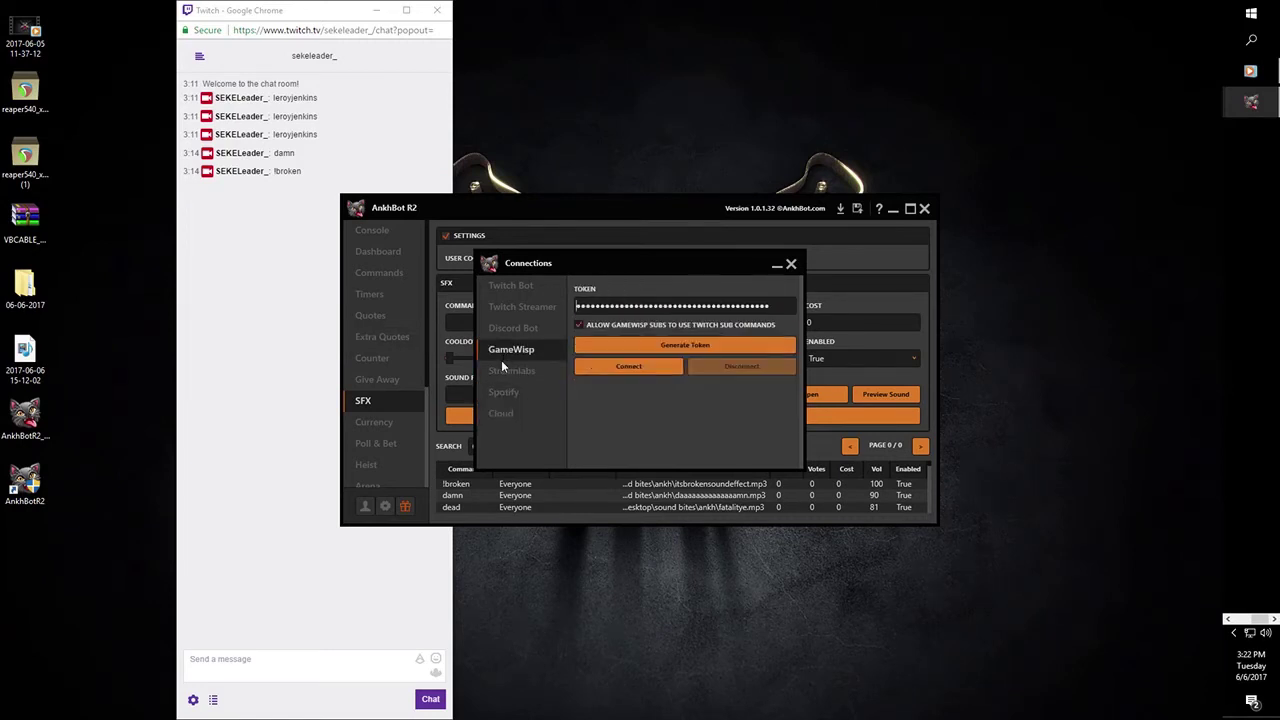
left_click(793, 264)
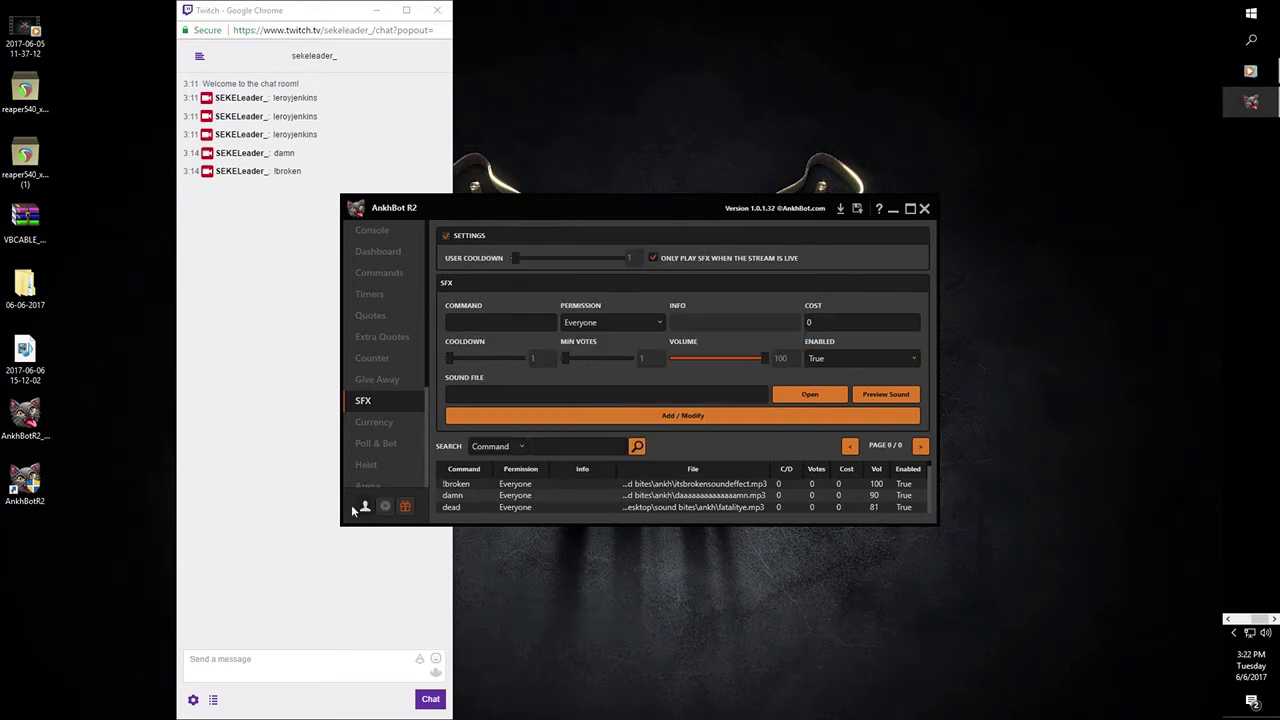
Open AnkhBot's settings and look over the General, Localization and Usage pages.
left_click(386, 507)
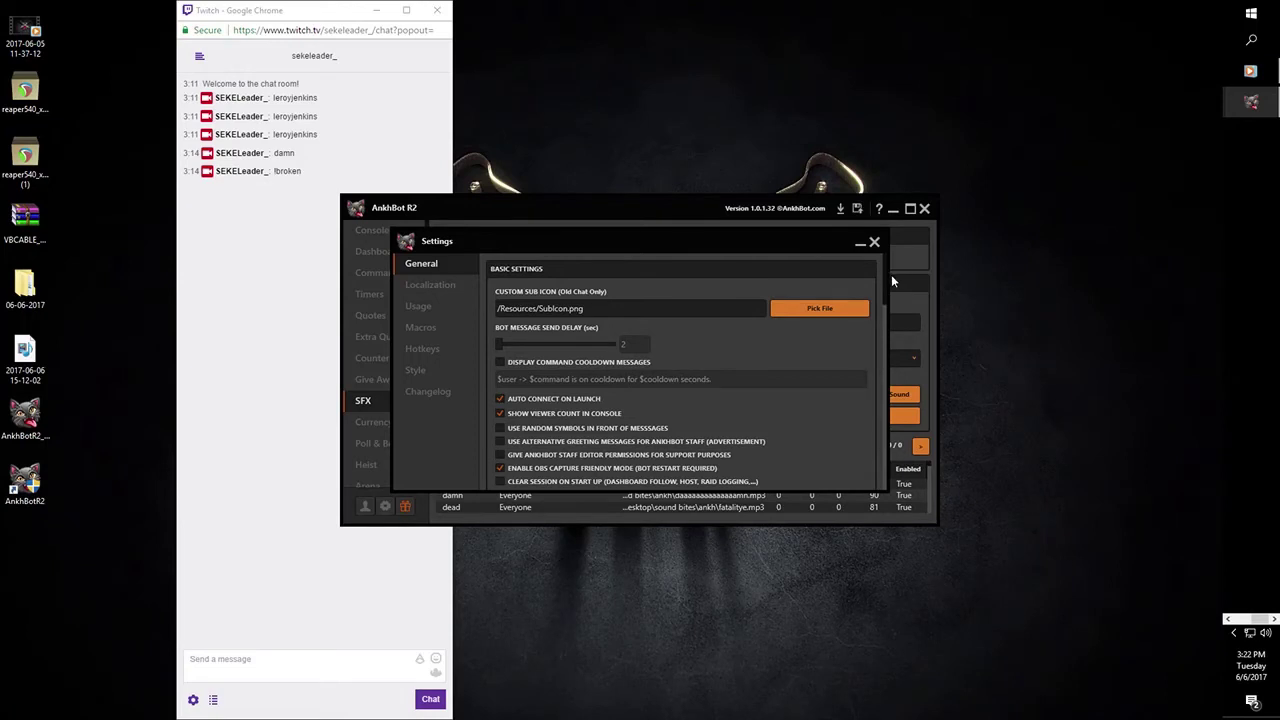
scroll(883, 282, "down", 1)
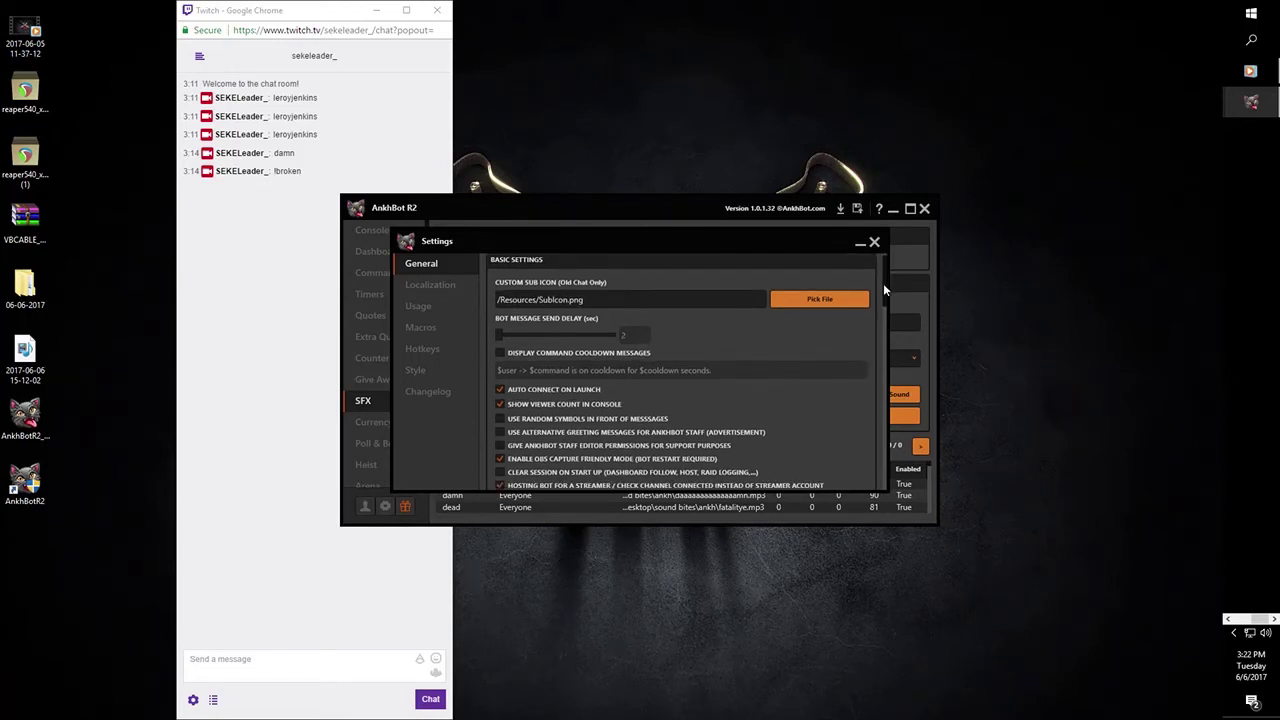
mouse_move(883, 283)
left_mouse_down()
mouse_move(875, 498)
mouse_move(885, 288)
left_mouse_up()
left_click(430, 286)
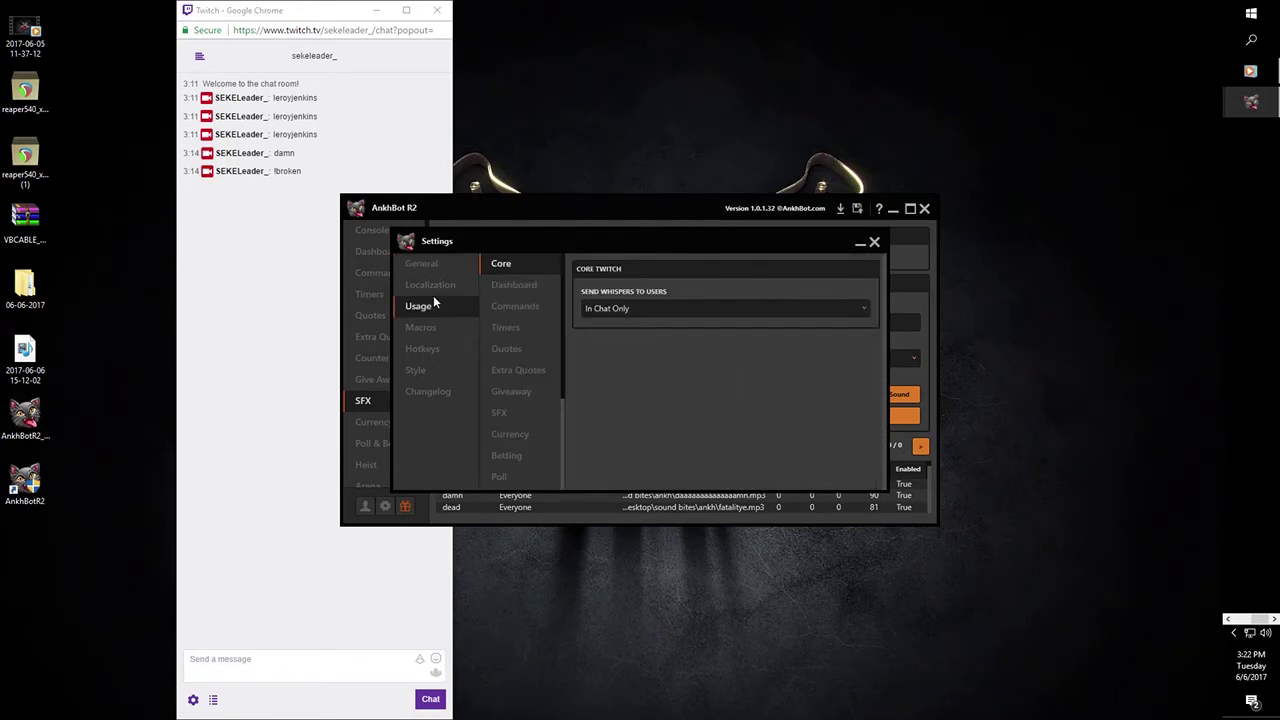
left_click(506, 286)
Review the Macros, Hotkeys and Style settings pages, including the list of available styles.
left_click(414, 328)
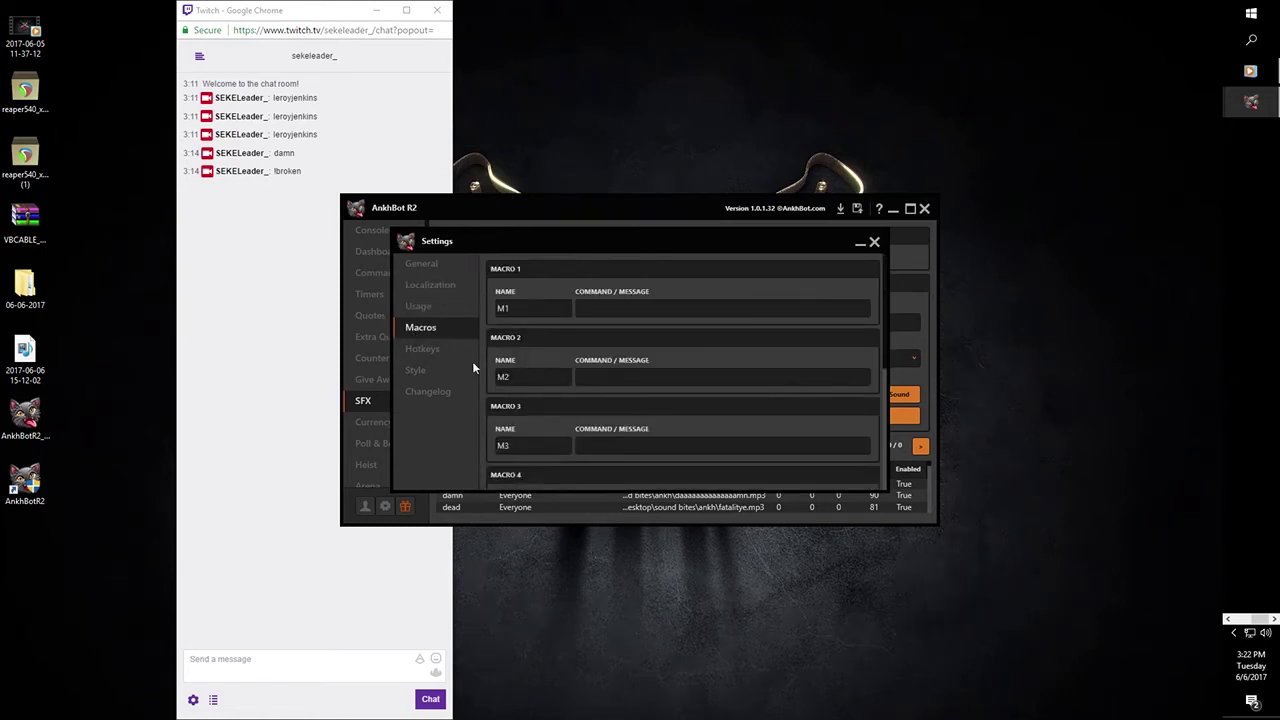
left_click(422, 349)
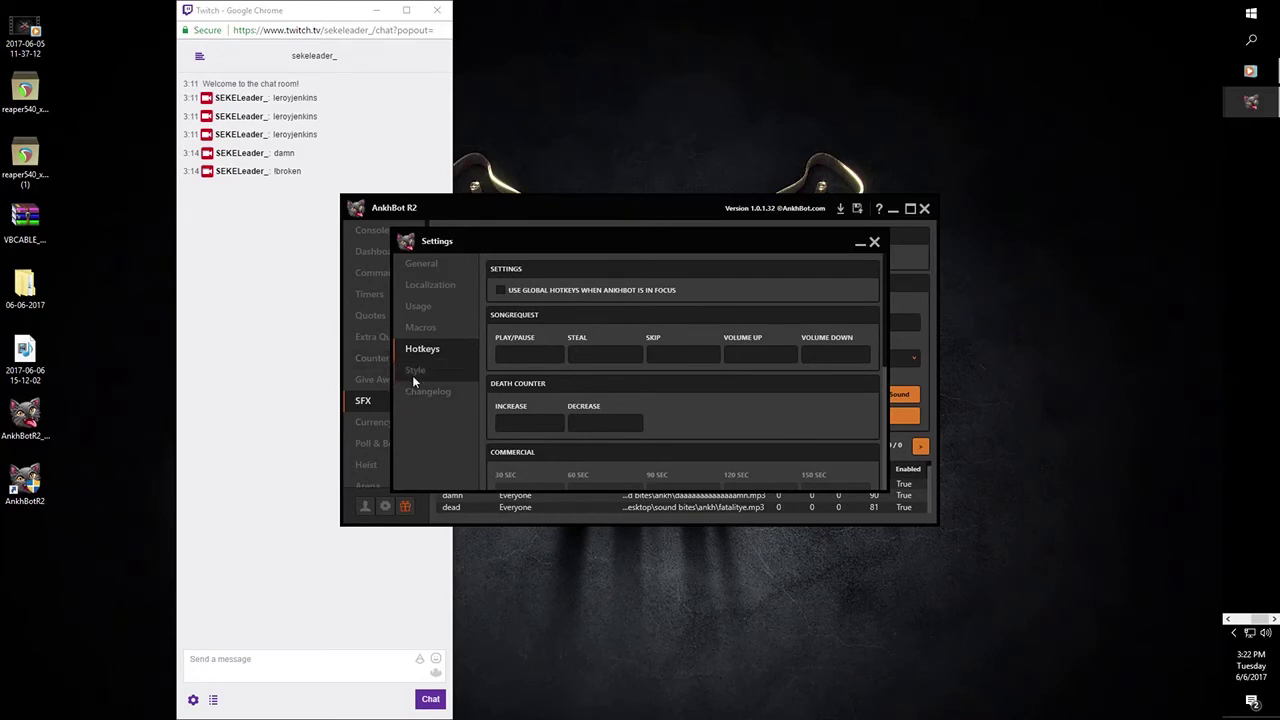
left_click(413, 374)
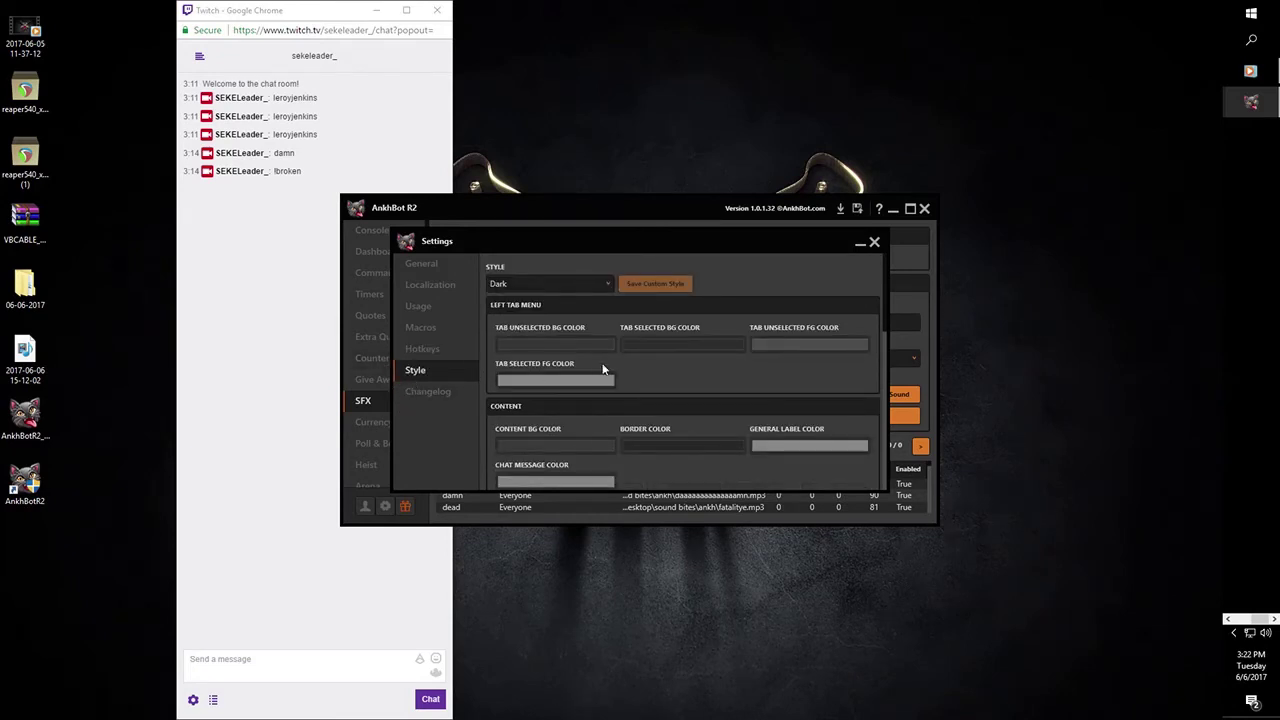
left_click(598, 285)
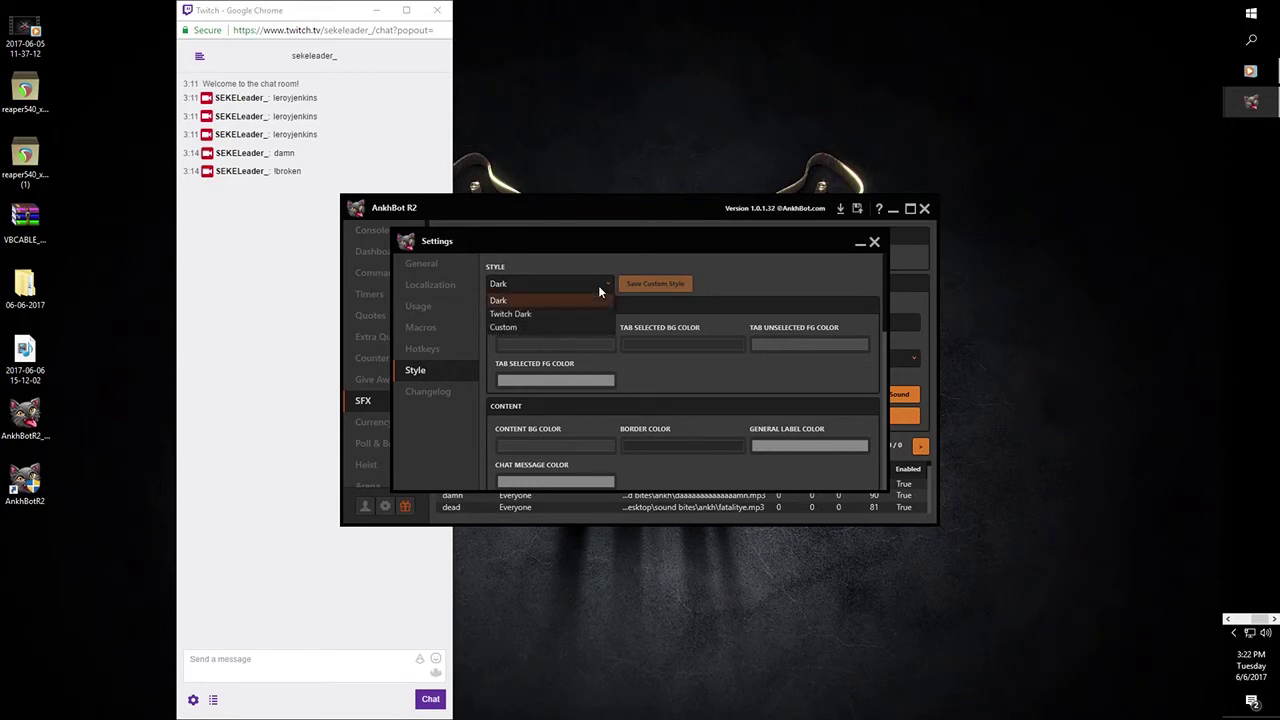
left_click(598, 285)
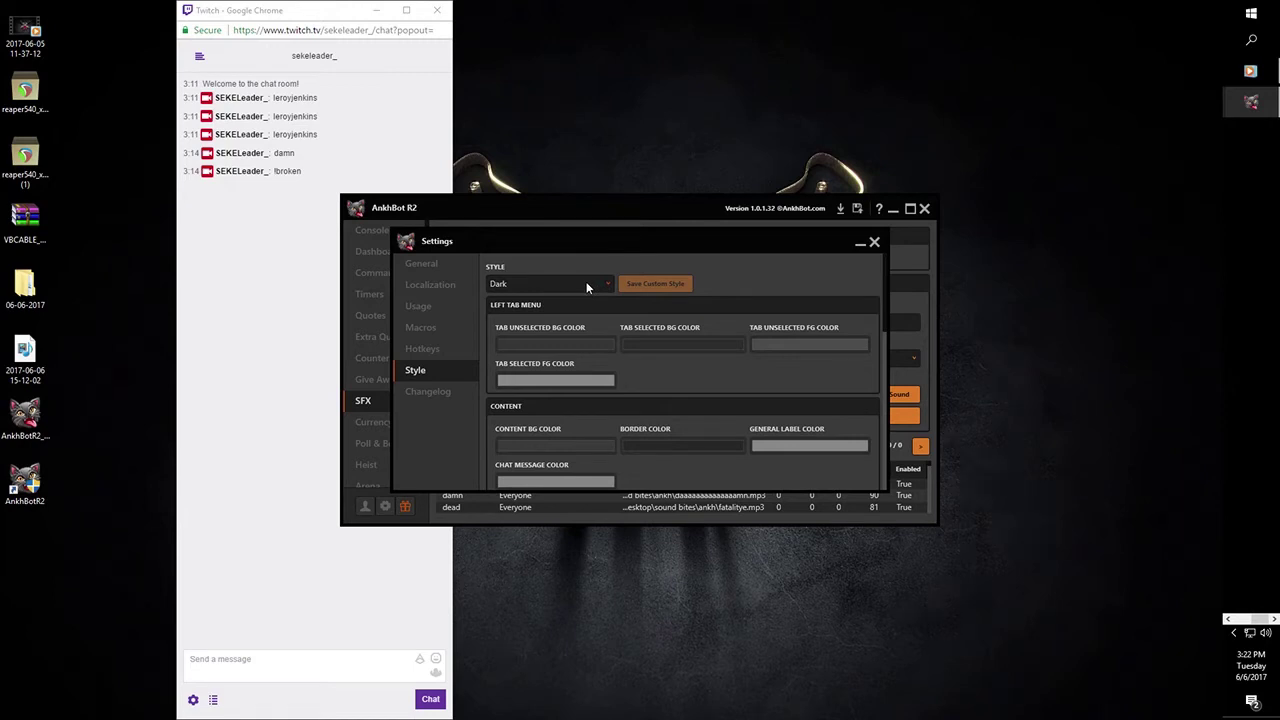
Check the Changelog, revisit the Localization and General pages, and close the Settings window.
left_click(432, 400)
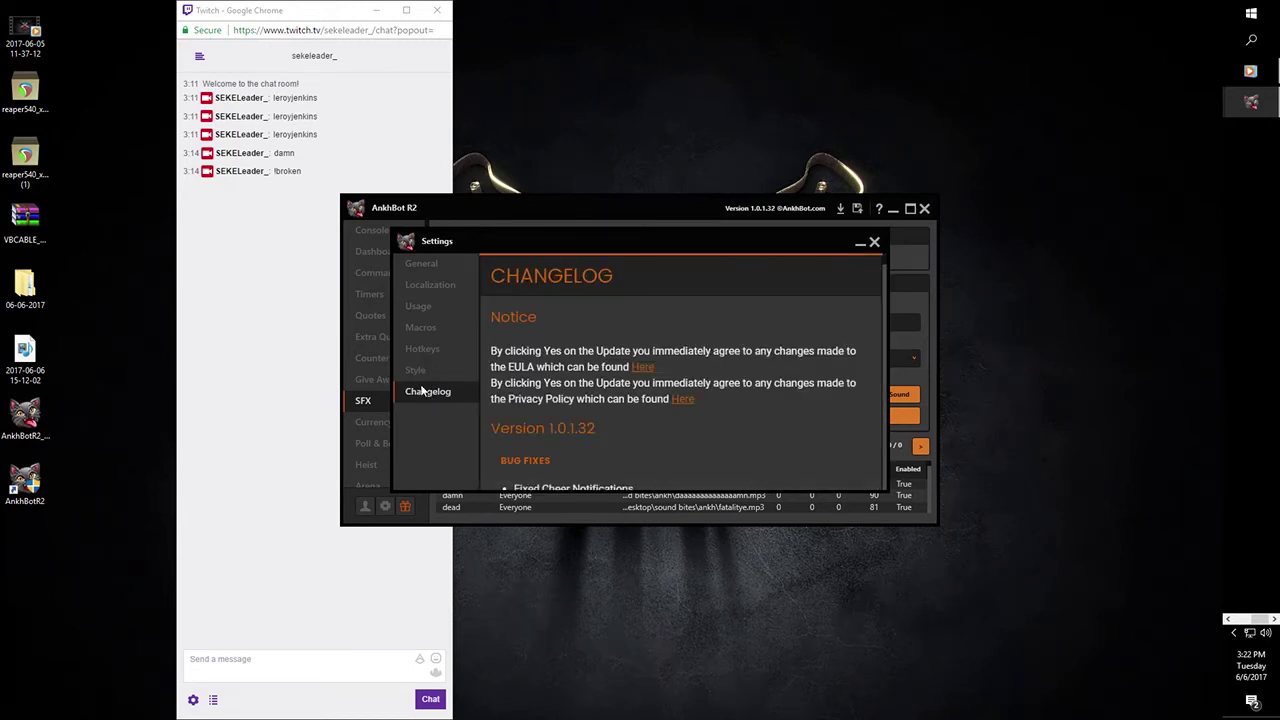
left_click(424, 284)
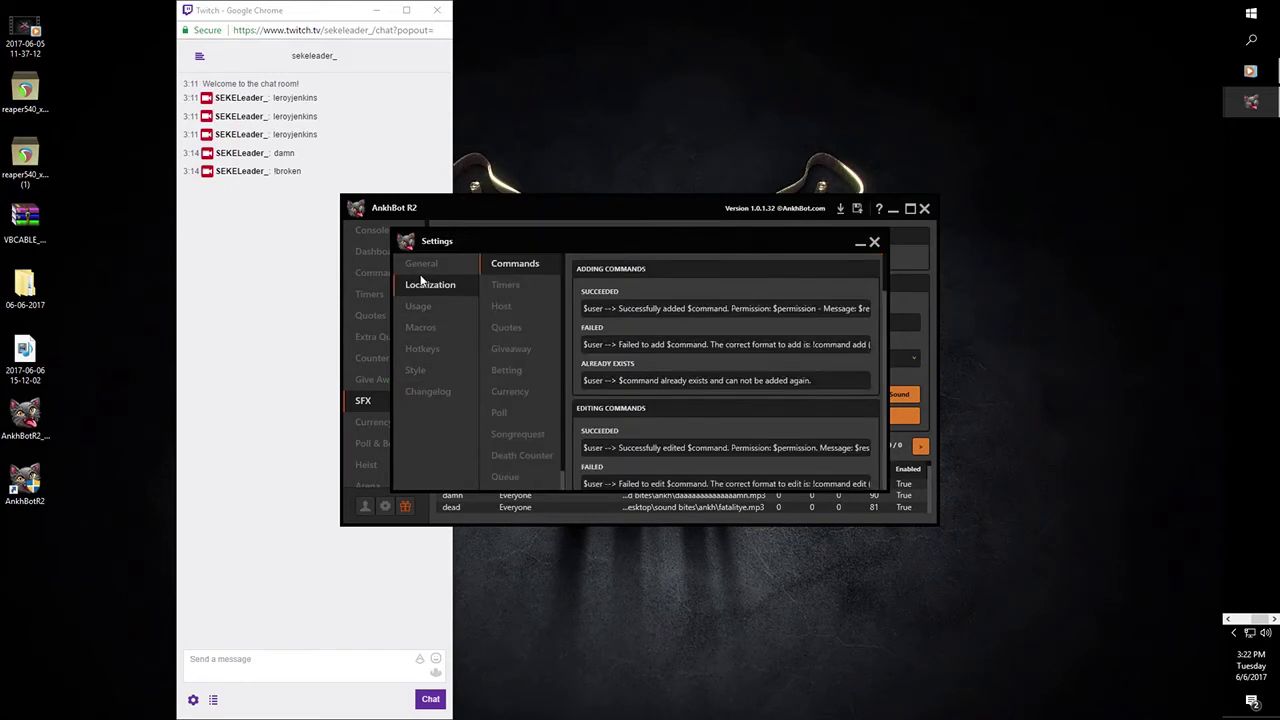
left_click(470, 264)
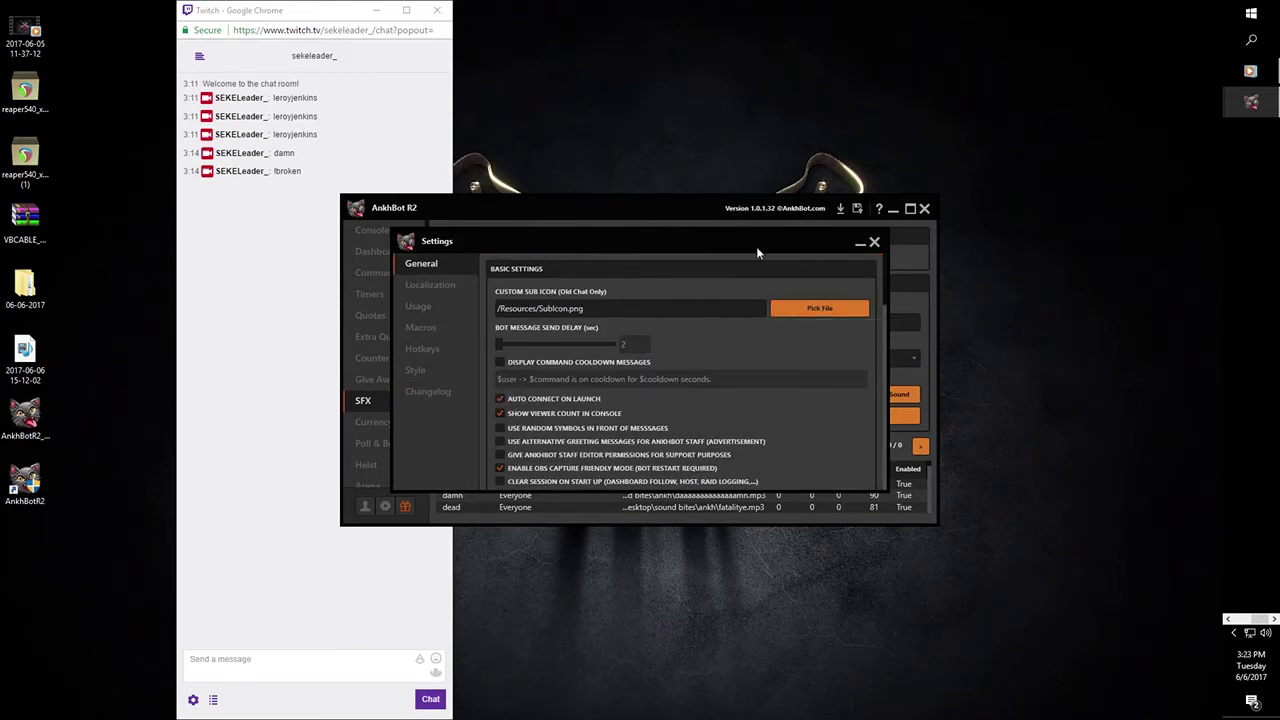
left_click(875, 242)
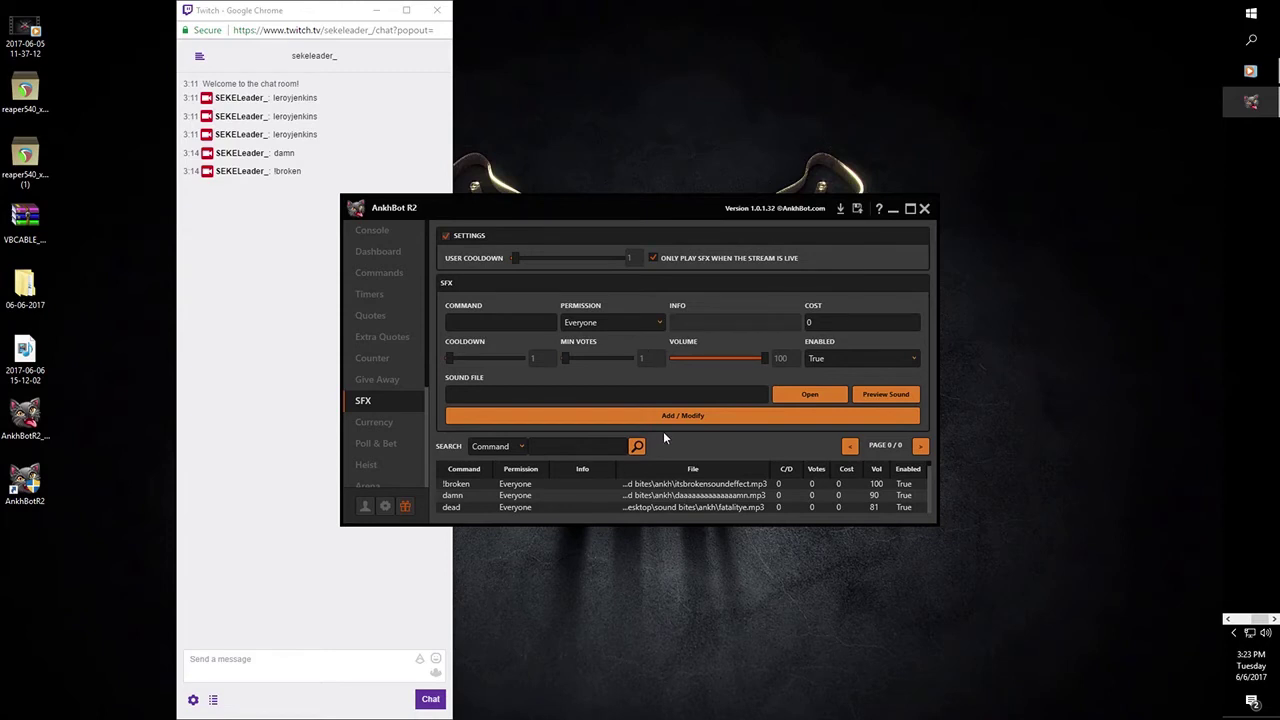
Examine the stream title, game and commercial options in Dashboard and the chat command list in Commands.
left_click(372, 259)
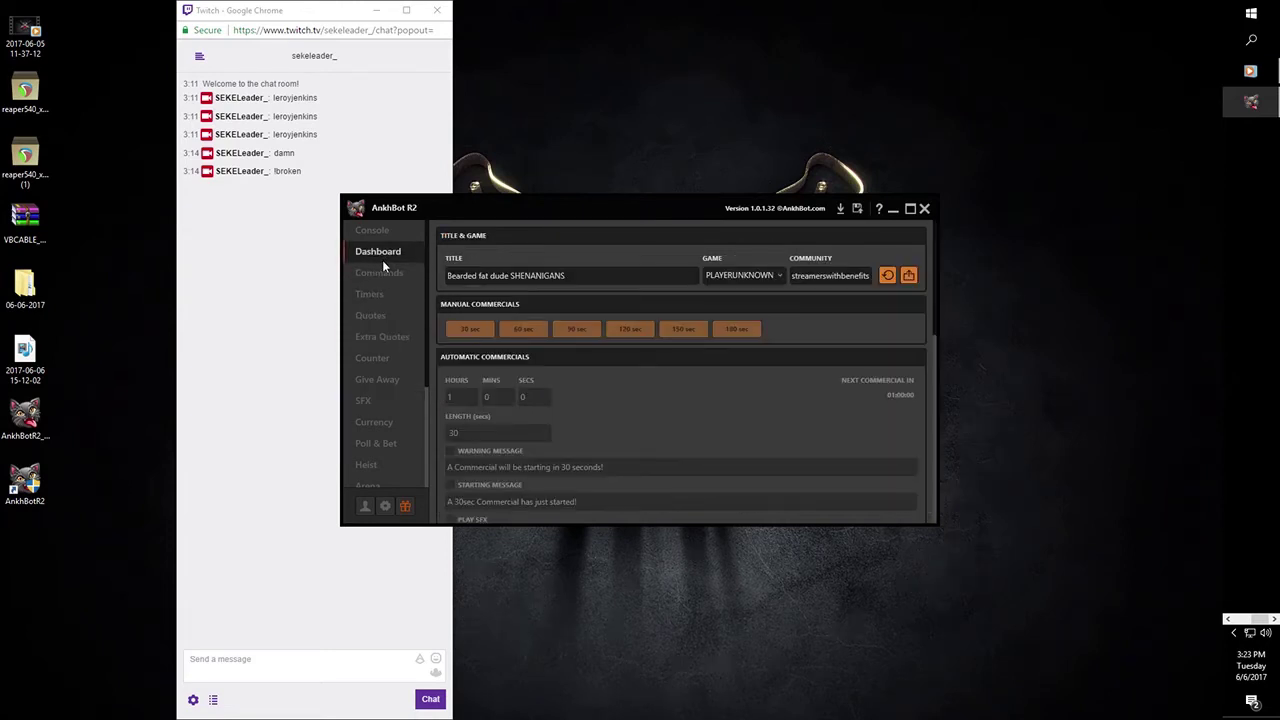
left_click(372, 272)
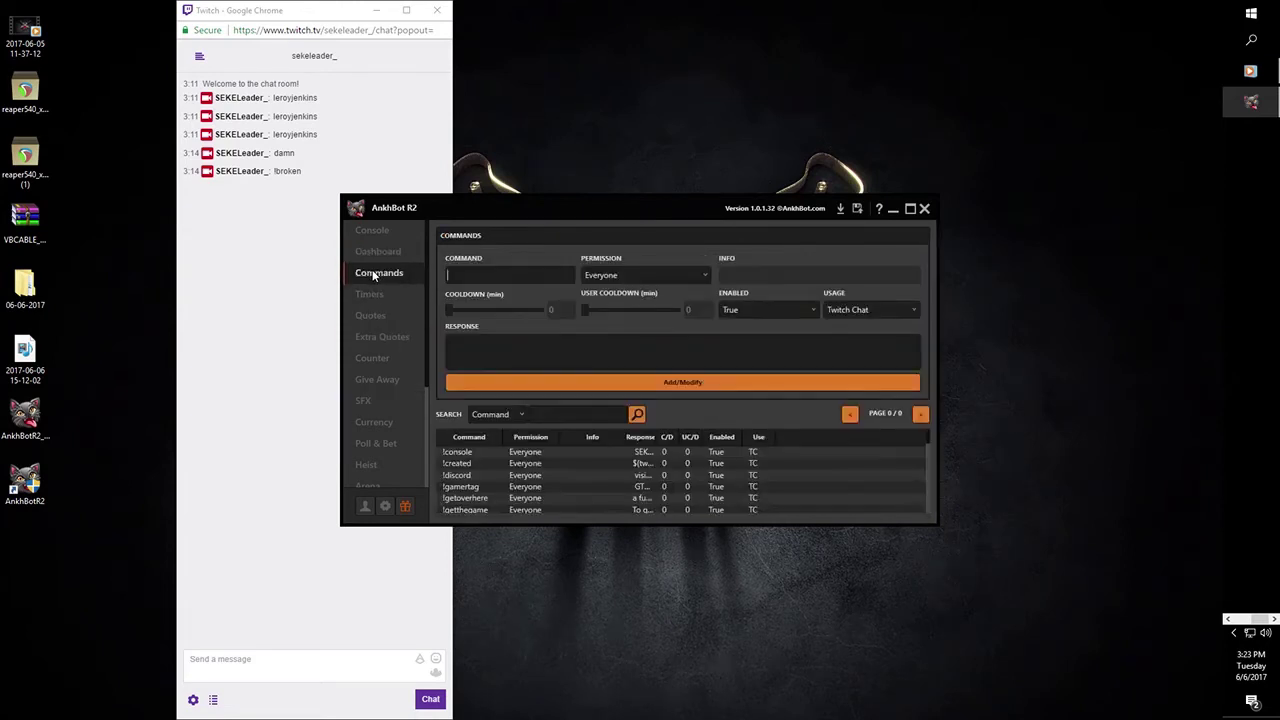
left_click(380, 250)
left_click(372, 273)
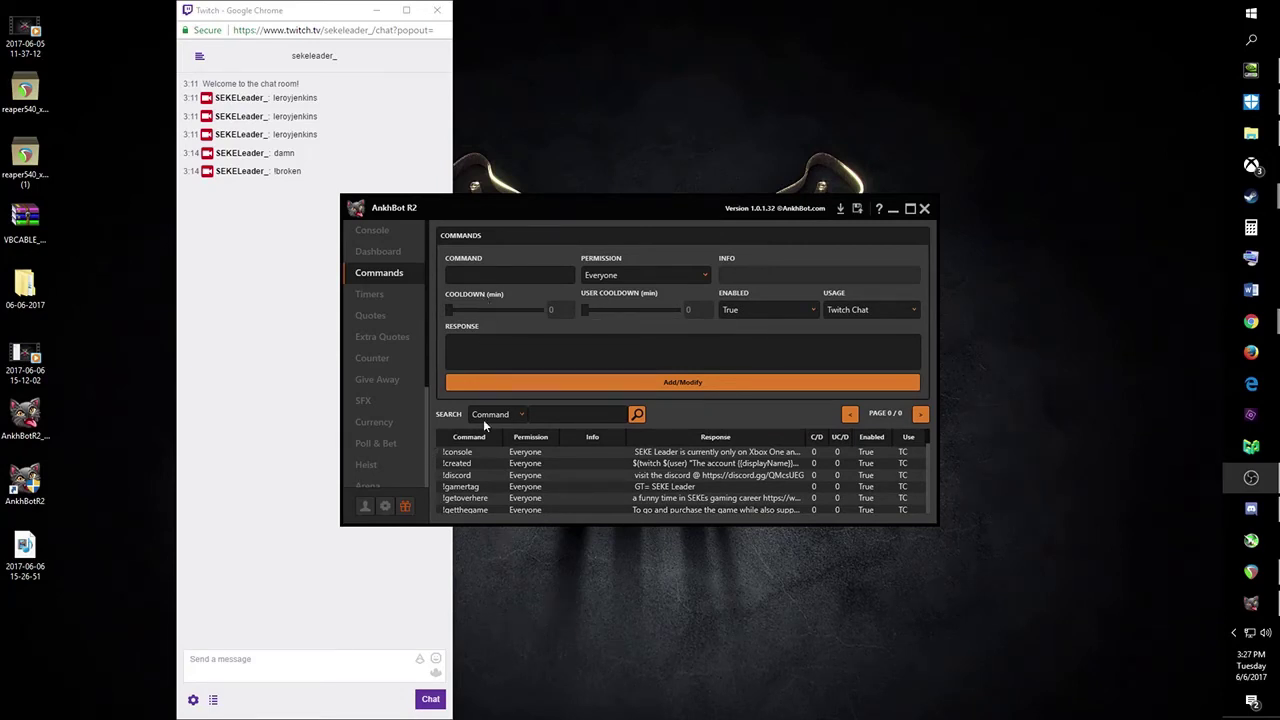
Compare the Timers section and its timed messages with the entries in the Commands section.
left_click(389, 295)
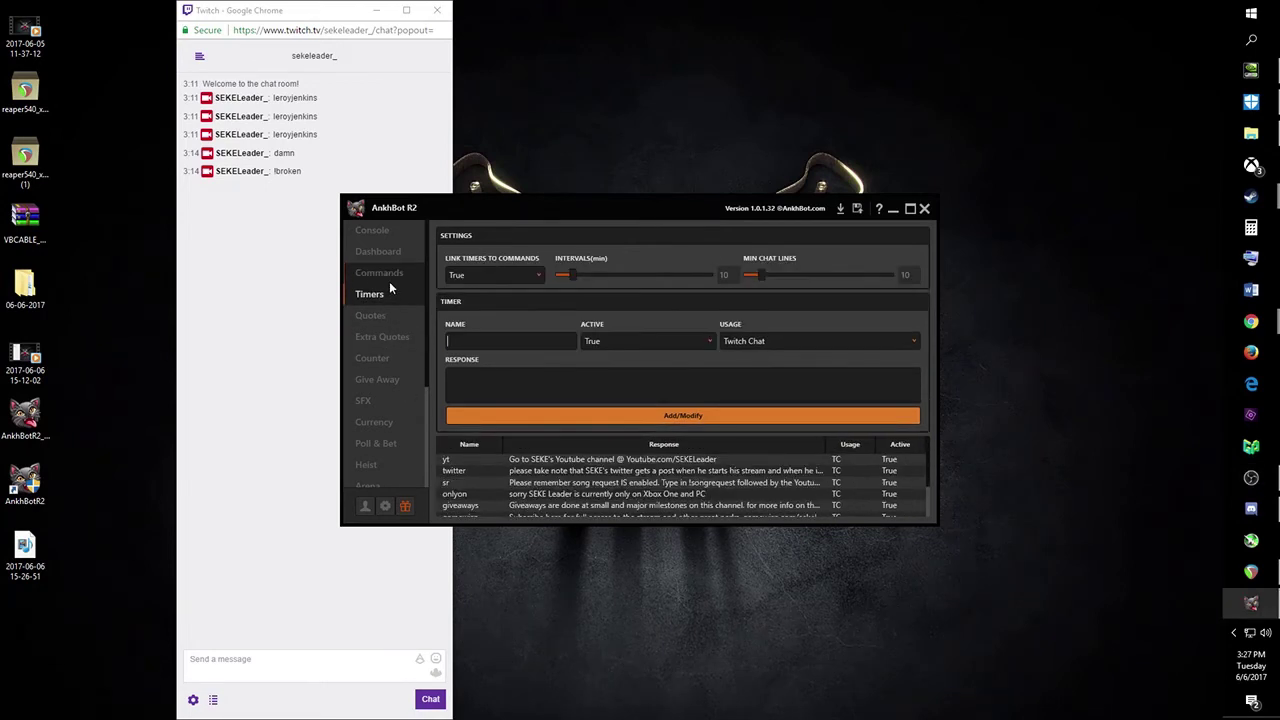
left_click(388, 278)
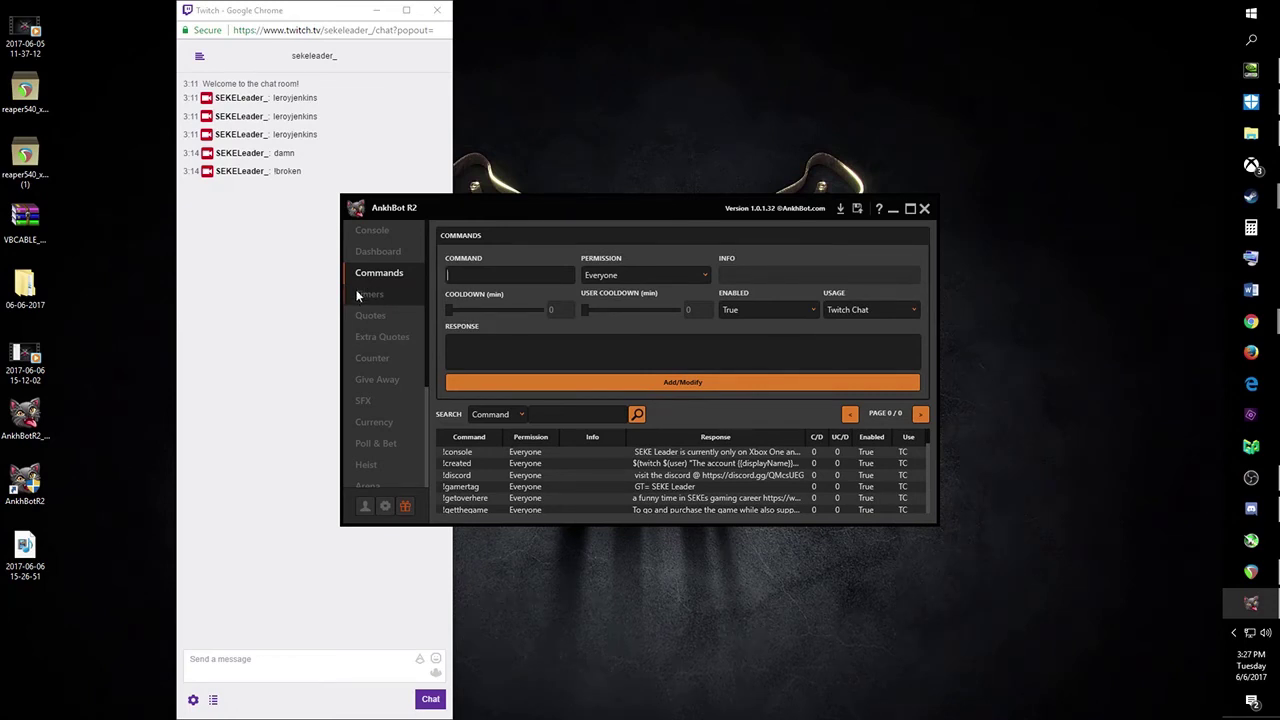
left_click(366, 295)
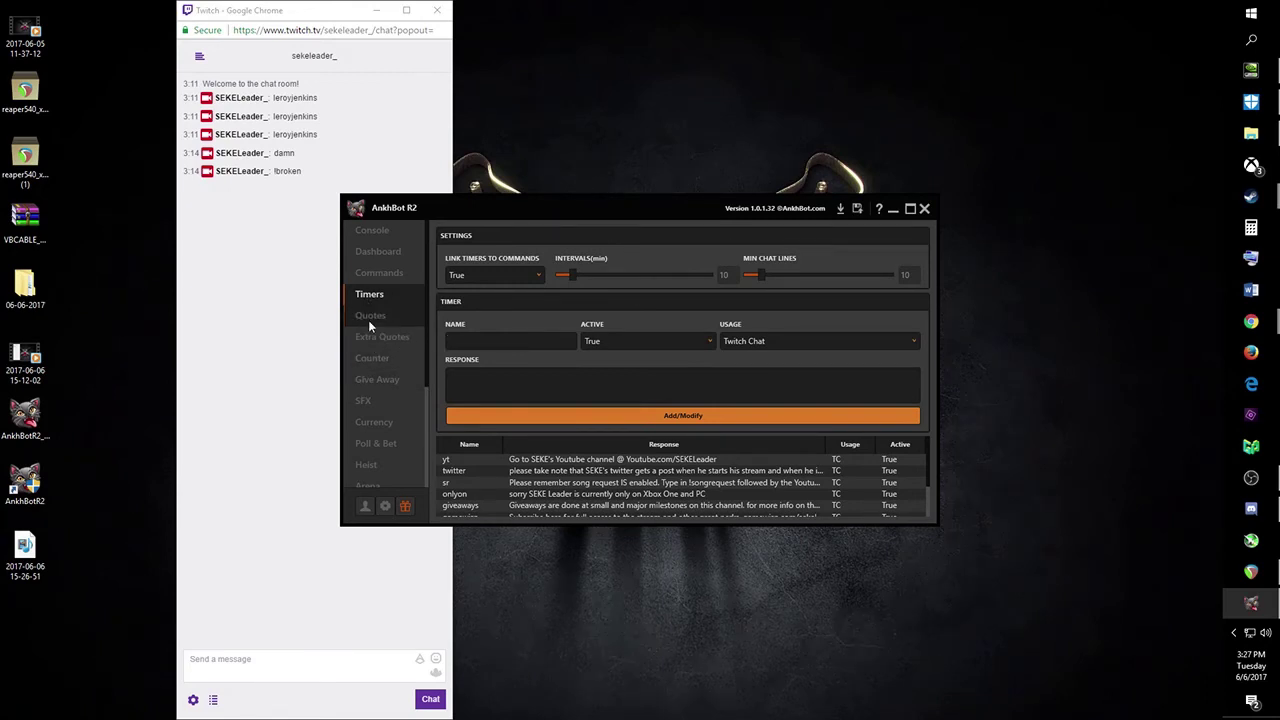
Examine the Quotes section and the permission levels available for adding quotes.
left_click(362, 321)
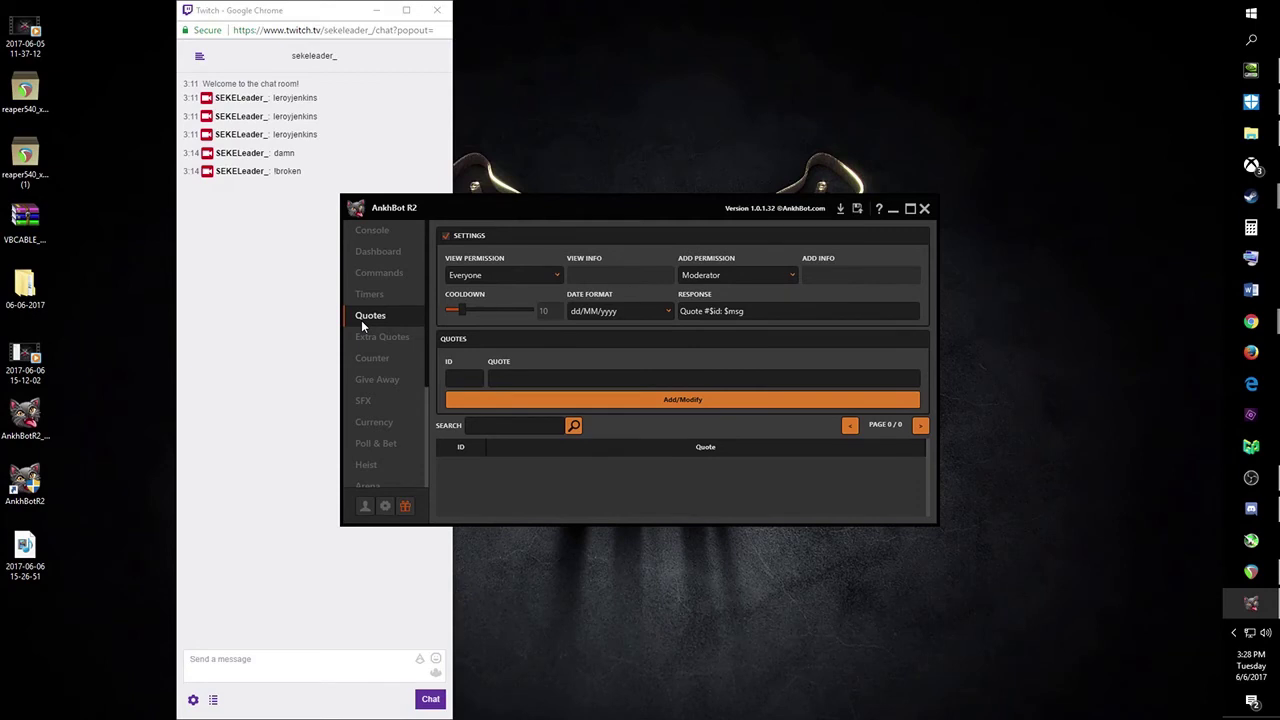
left_click(722, 274)
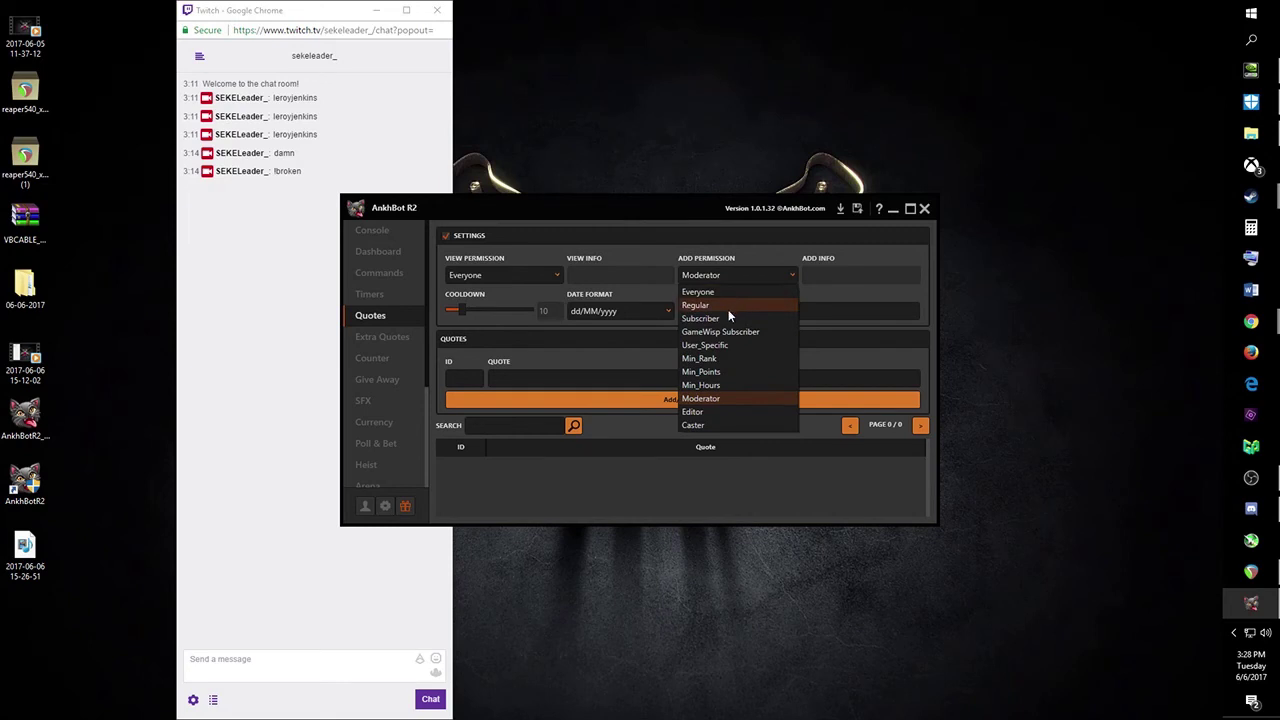
left_click(842, 280)
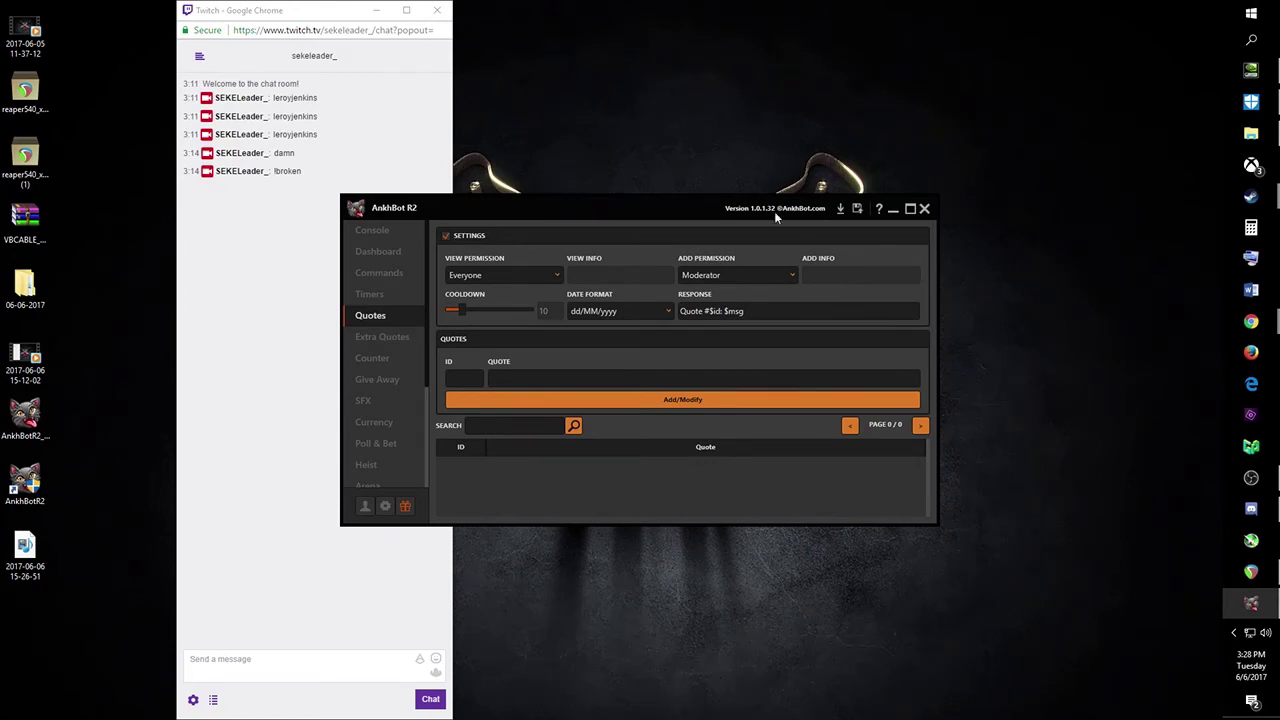
Review the Extra Quotes, Counter, Give Away and SFX sections.
left_click(387, 339)
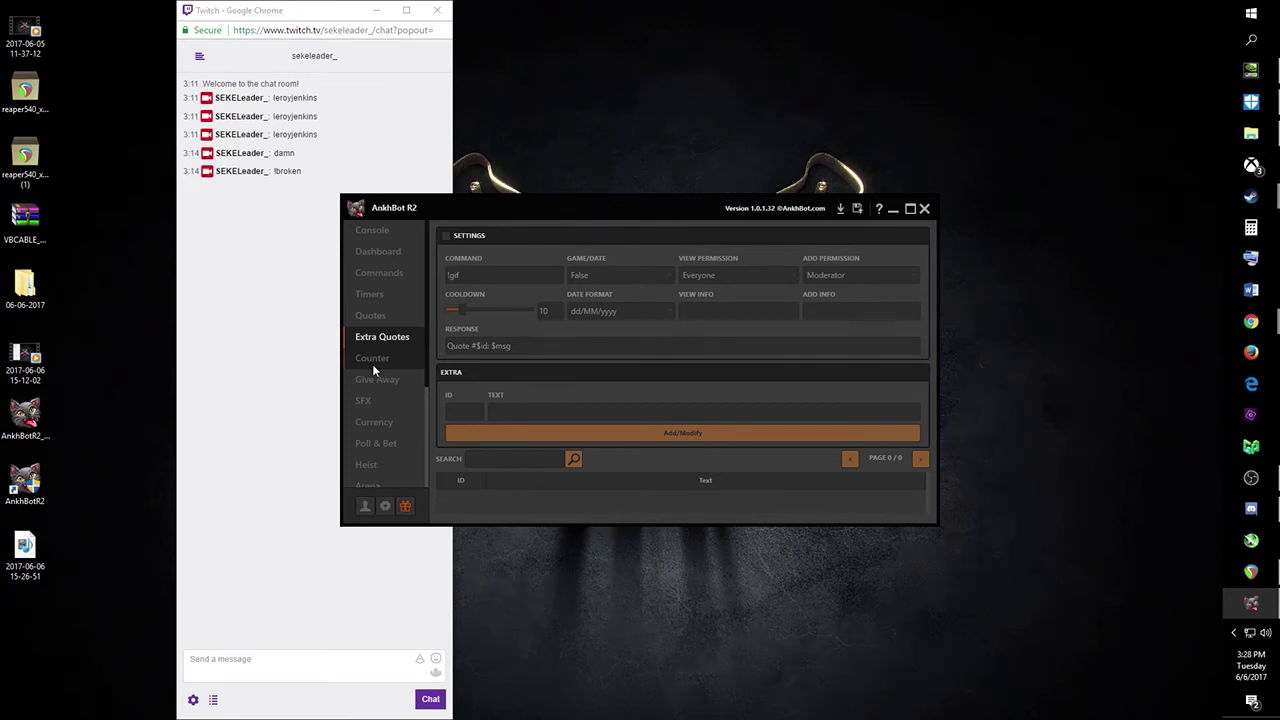
left_click(373, 366)
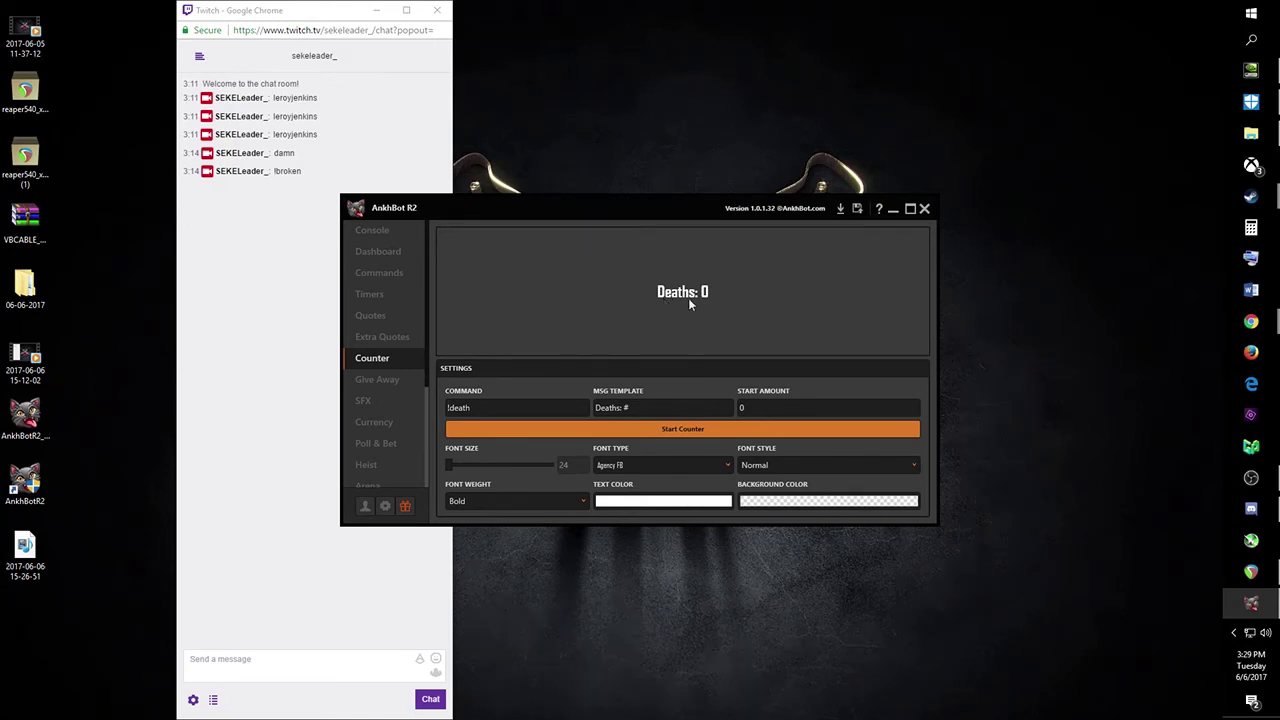
left_click(376, 380)
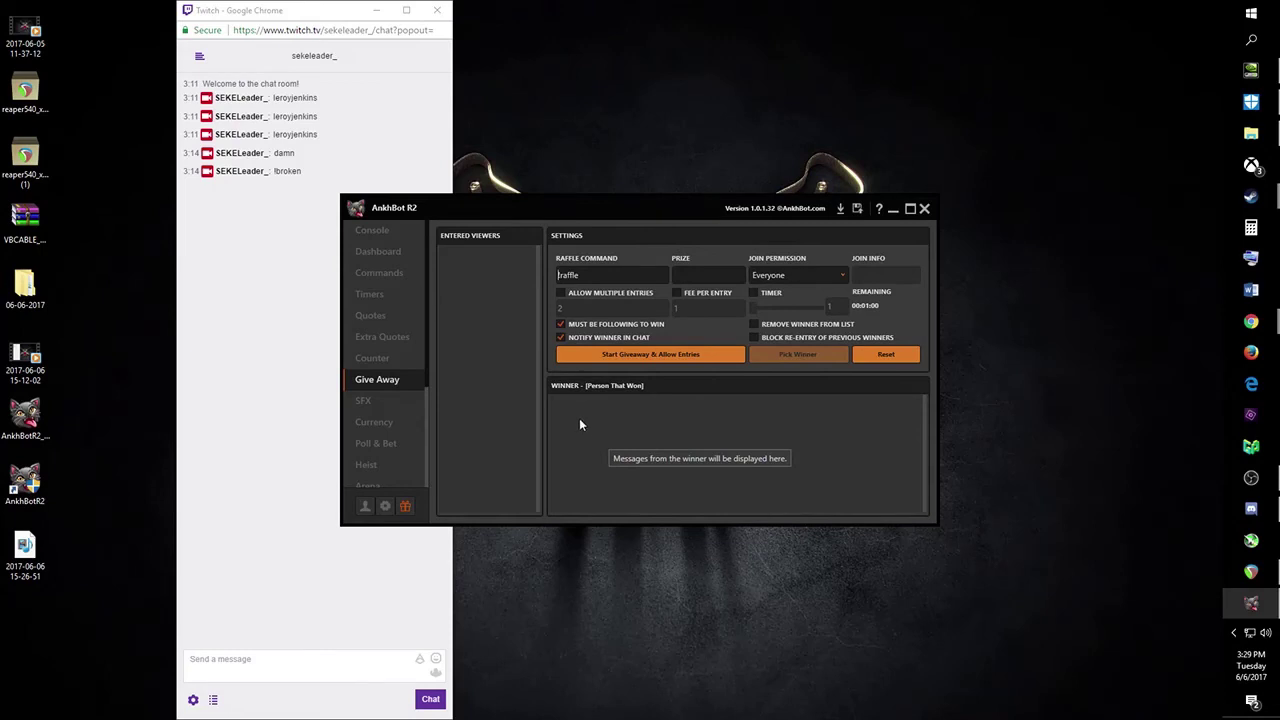
left_click(363, 401)
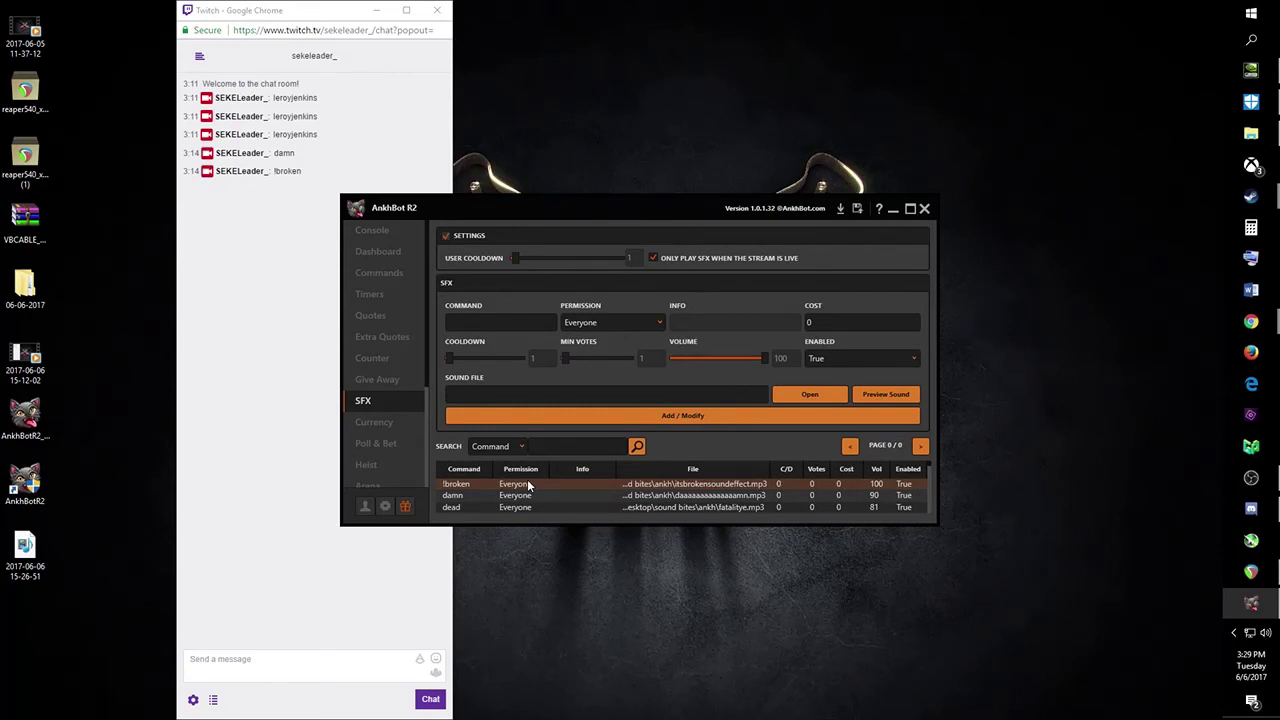
Examine the Currency section's basic settings, custom ranks, payout settings and GameWisp payout settings.
left_click(387, 426)
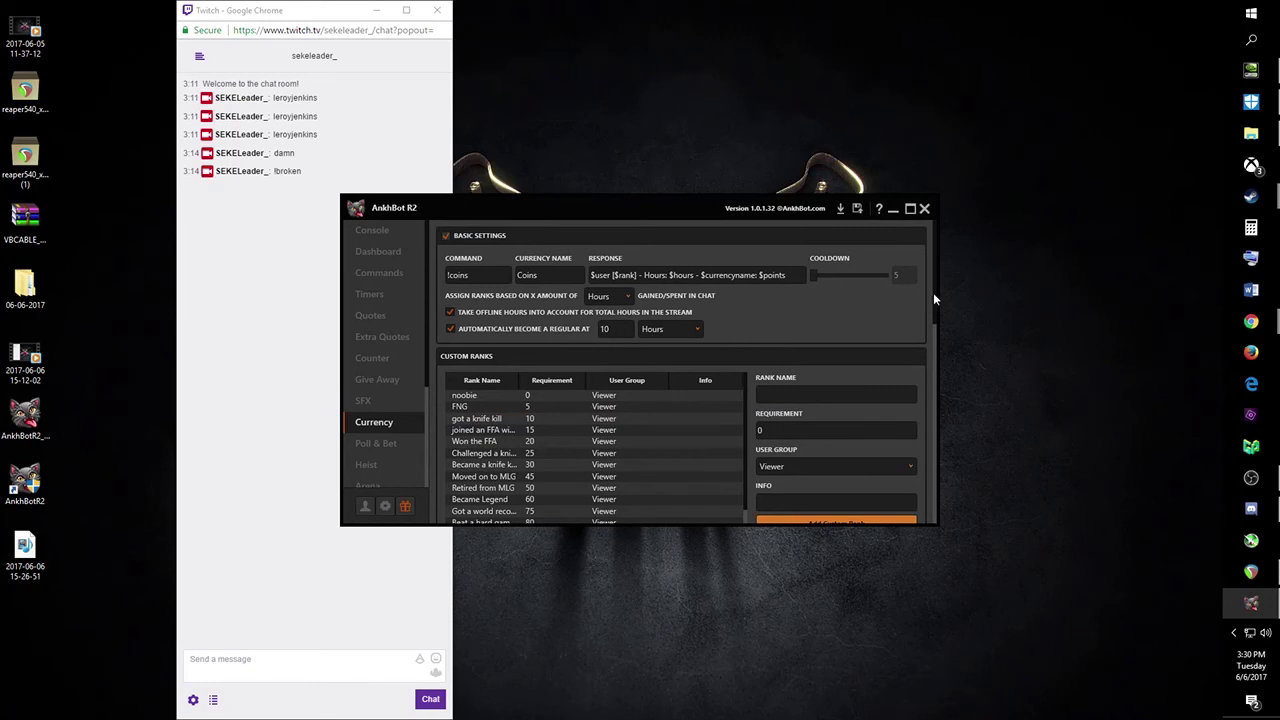
left_click_drag(934, 294, 937, 384)
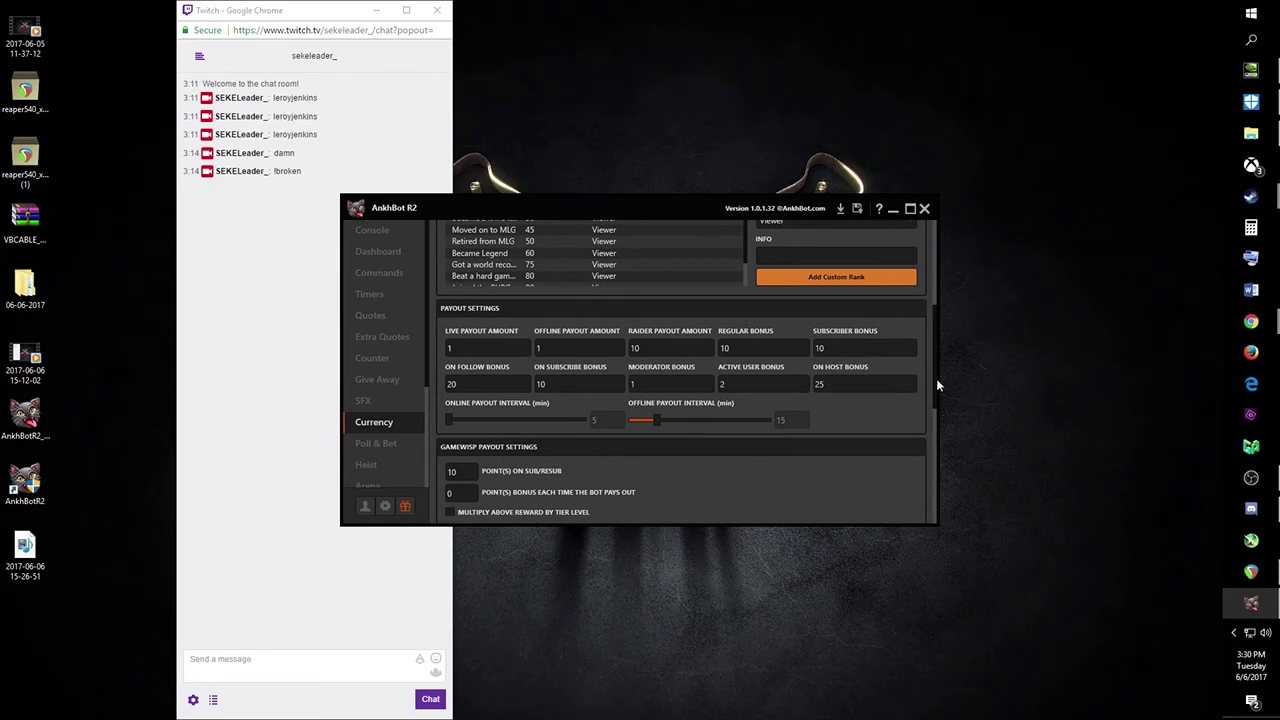
left_click_drag(934, 389, 940, 298)
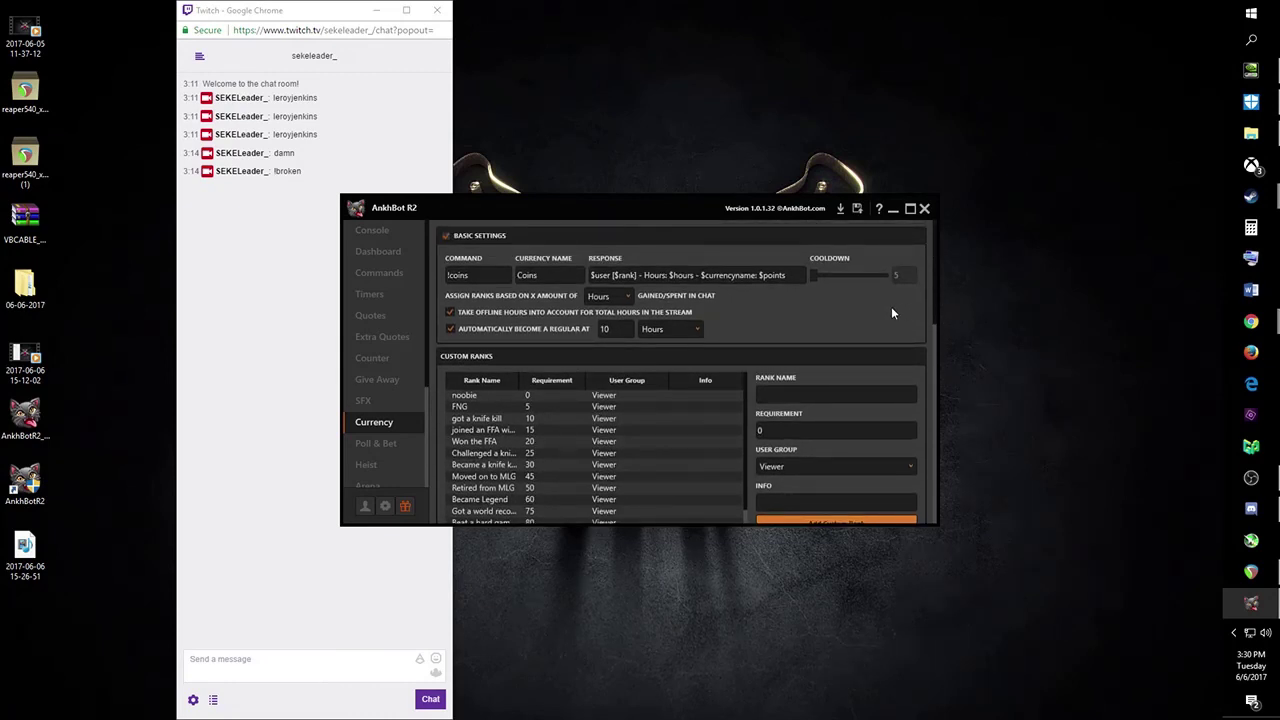
left_click_drag(935, 278, 922, 320)
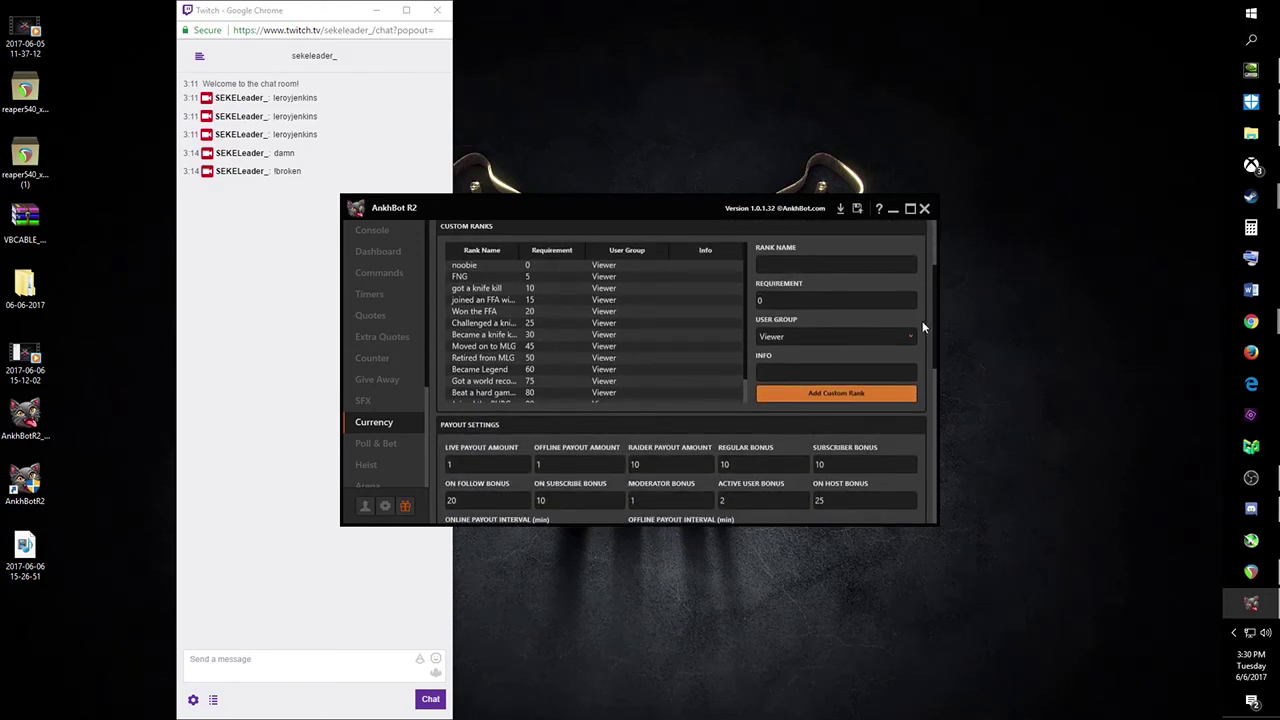
scroll(924, 328, "down", 3)
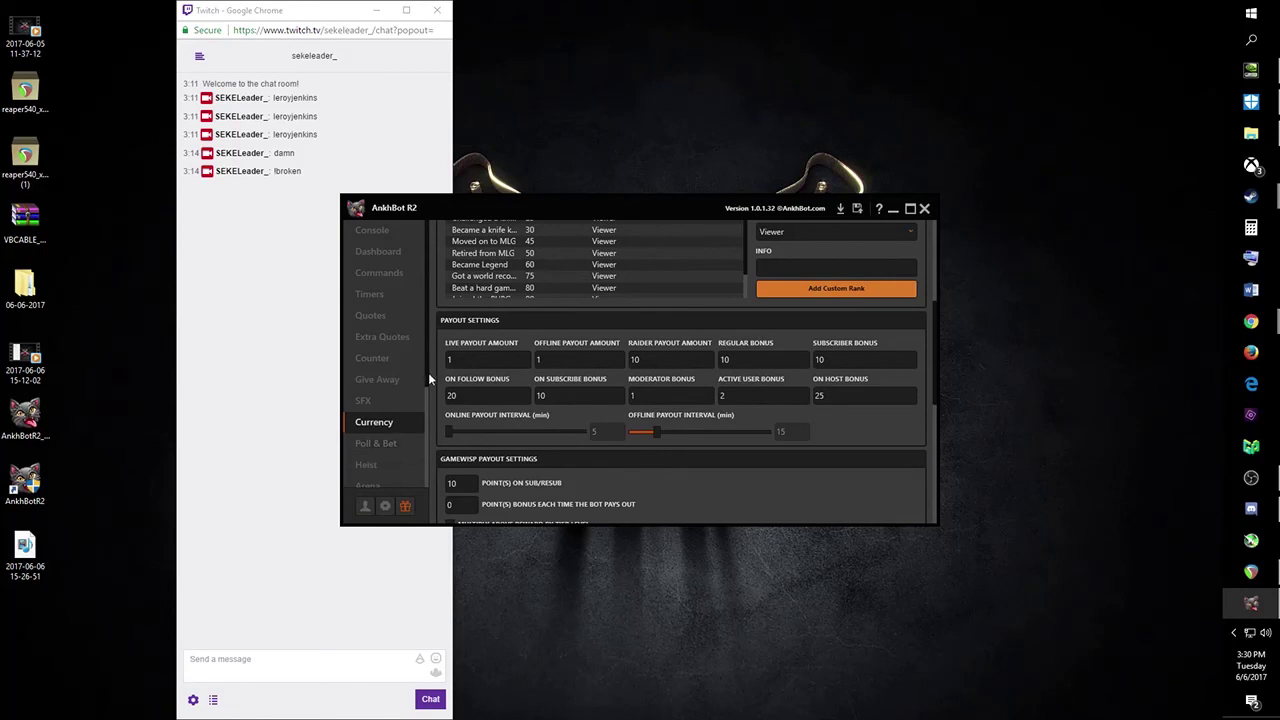
Open the Songrequest section, bring up OBS, and arrange the OBS window above the AnkhBot window.
left_click_drag(427, 372, 432, 475)
left_click(384, 368)
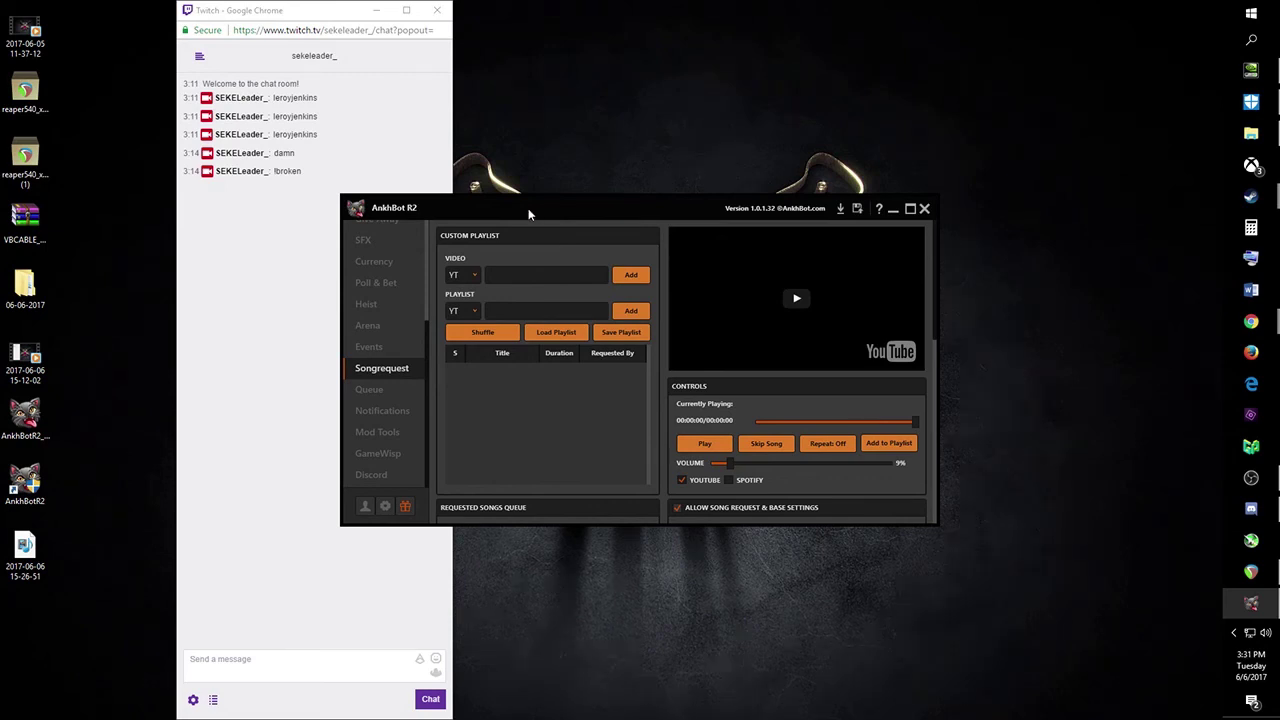
left_click_drag(528, 208, 184, 411)
left_click(1251, 478)
left_click_drag(60, 20, 316, 23)
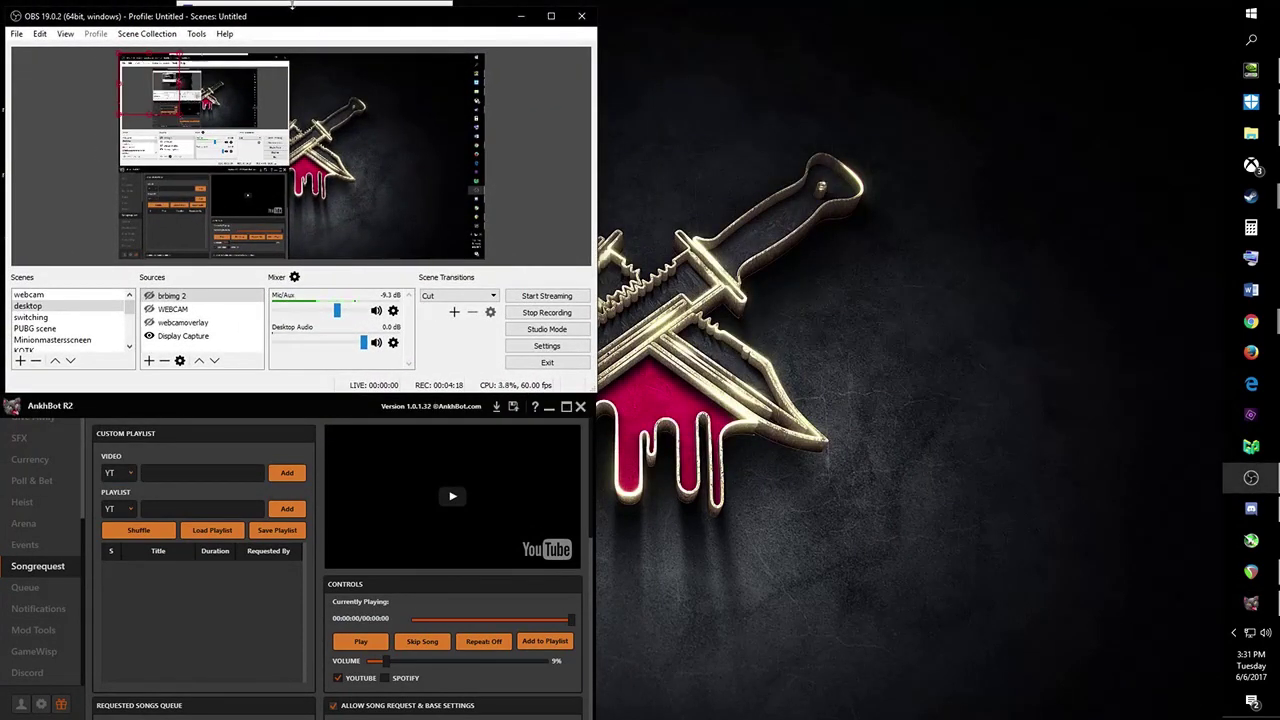